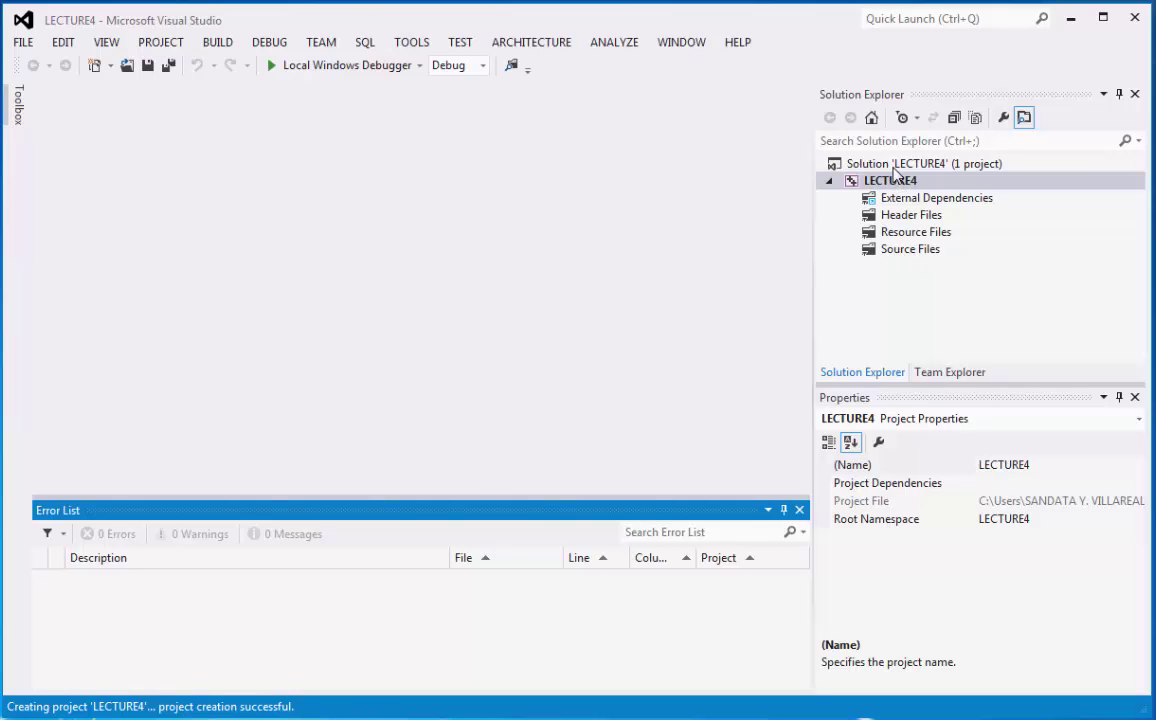
# Add a new C++ File item to LECTURE4's Source Files and clear its default name.
pyautogui.click(910, 249)
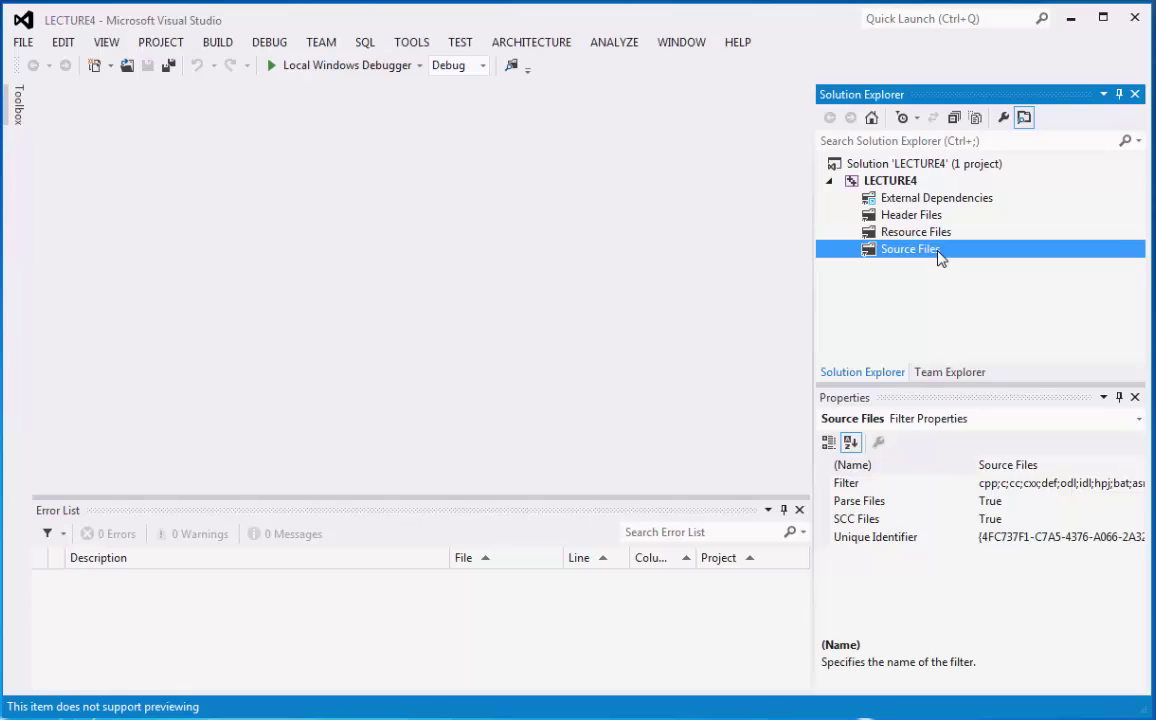
pyautogui.rightClick(940, 257)
pyautogui.moveTo(760, 264)
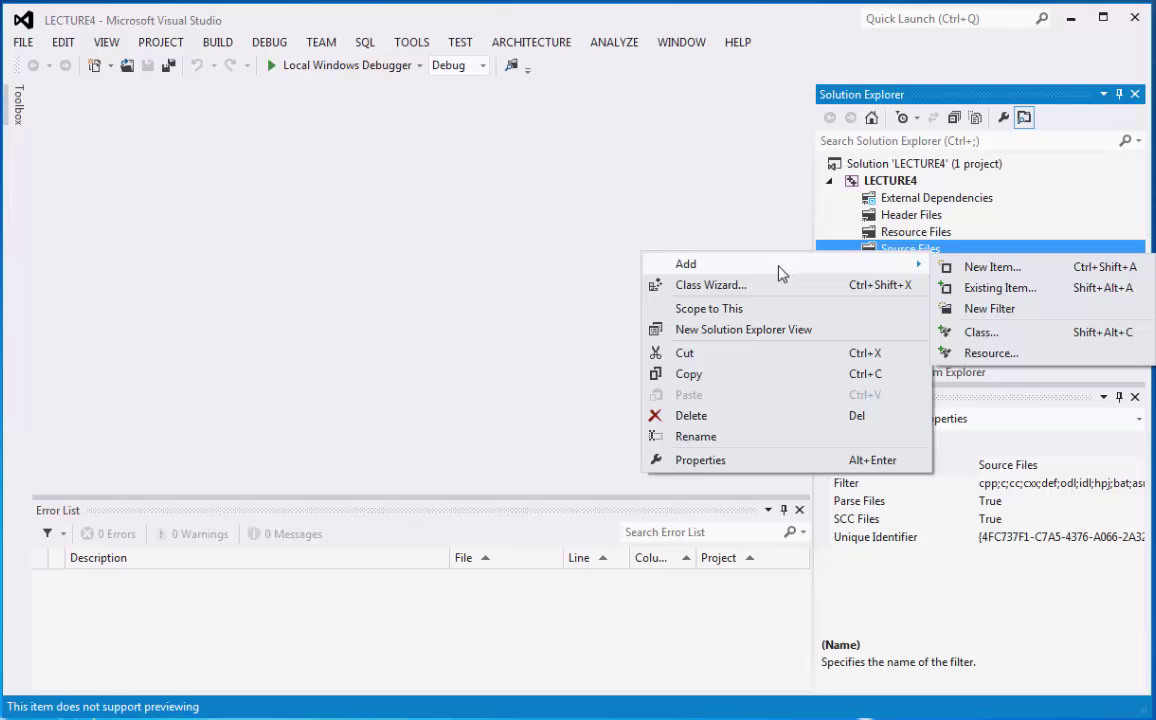
pyautogui.click(1064, 270)
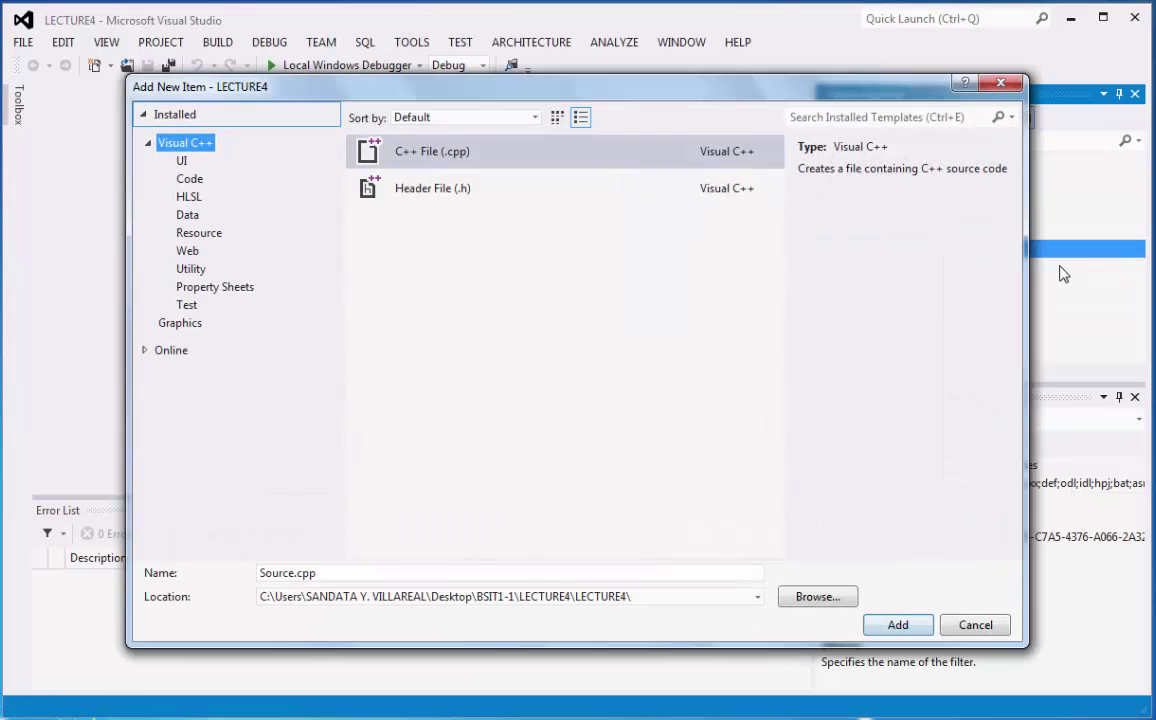
pyautogui.click(380, 155)
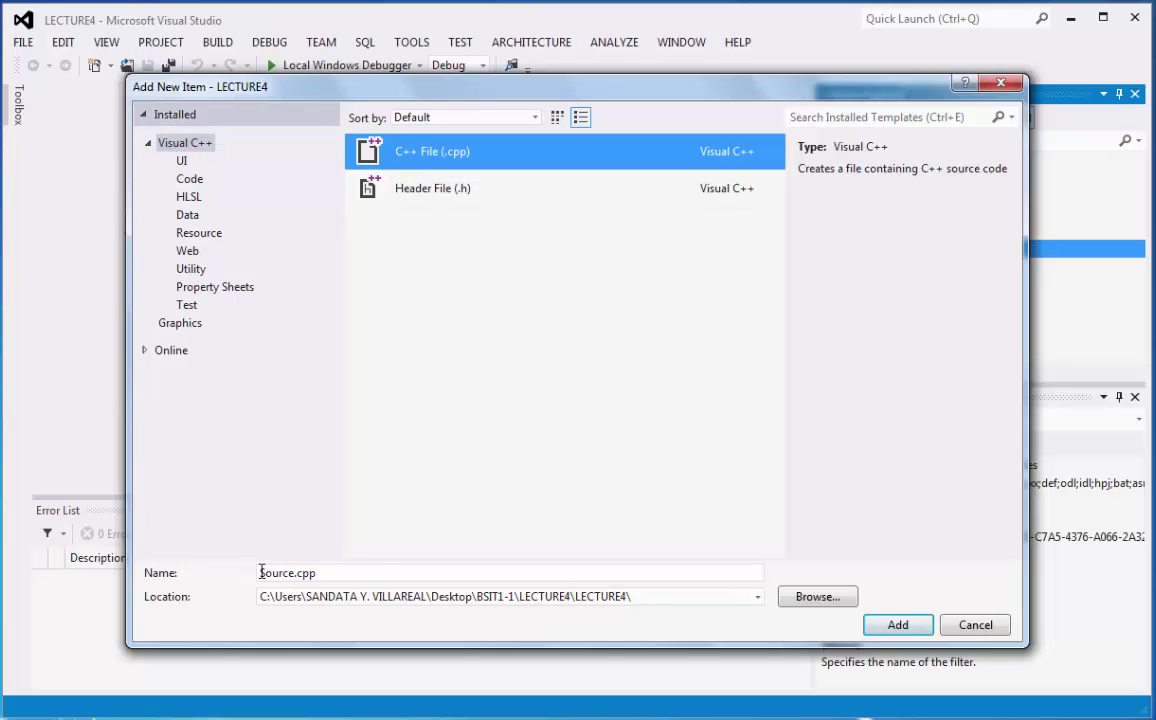
pyautogui.moveTo(261, 572); pyautogui.dragTo(297, 572)
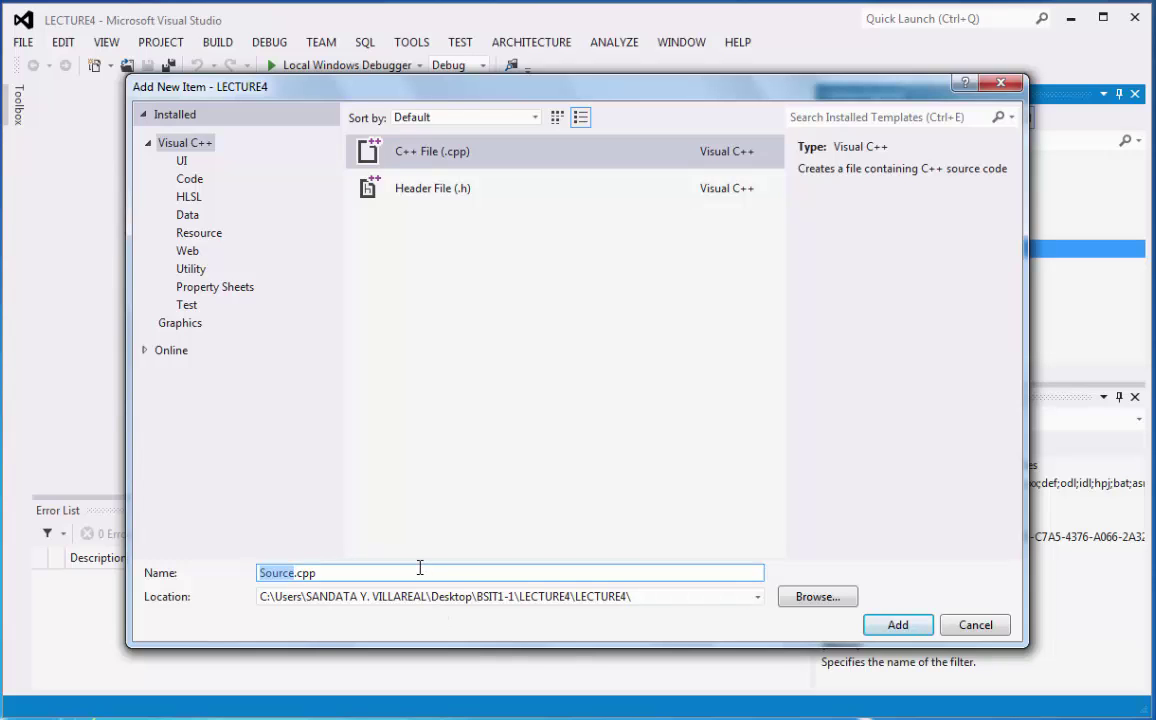
pyautogui.press('BackSpace')
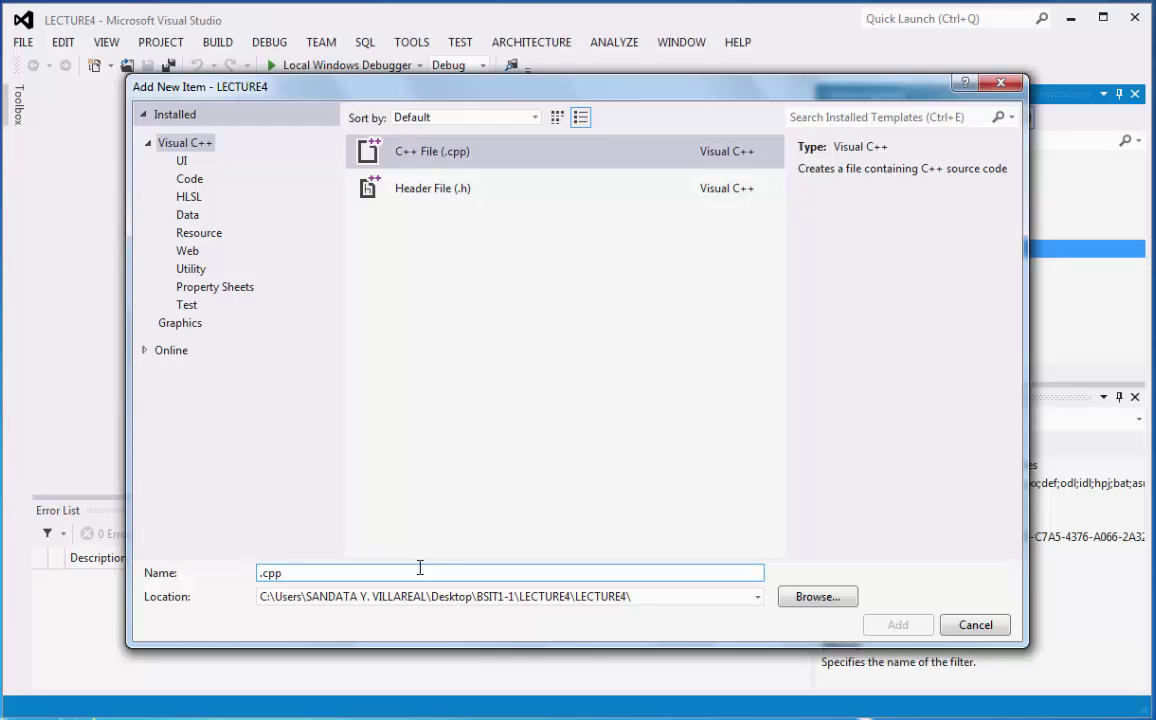
pyautogui.write('sandata_')
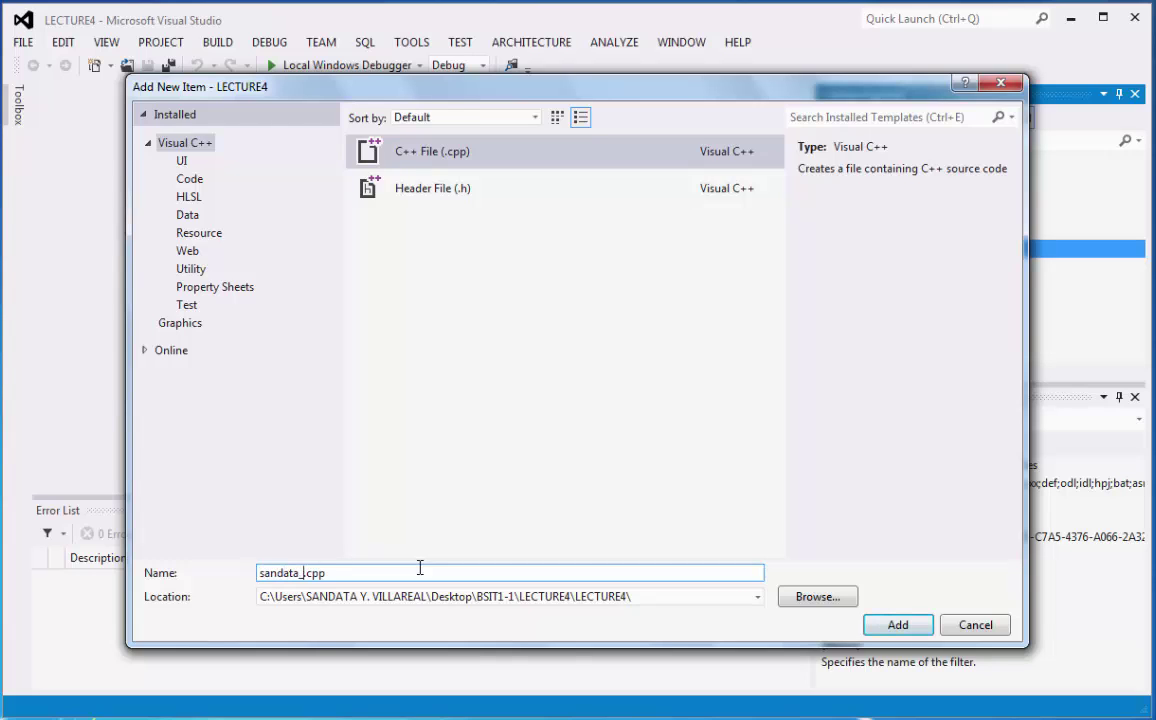
pyautogui.write('comp')
pyautogui.write('rog2')
pyautogui.write('_lecture')
pyautogui.write('4')
# Create comprog2_lecture4.cpp, select it, and zoom the code editor to 200%.
pyautogui.click(898, 625)
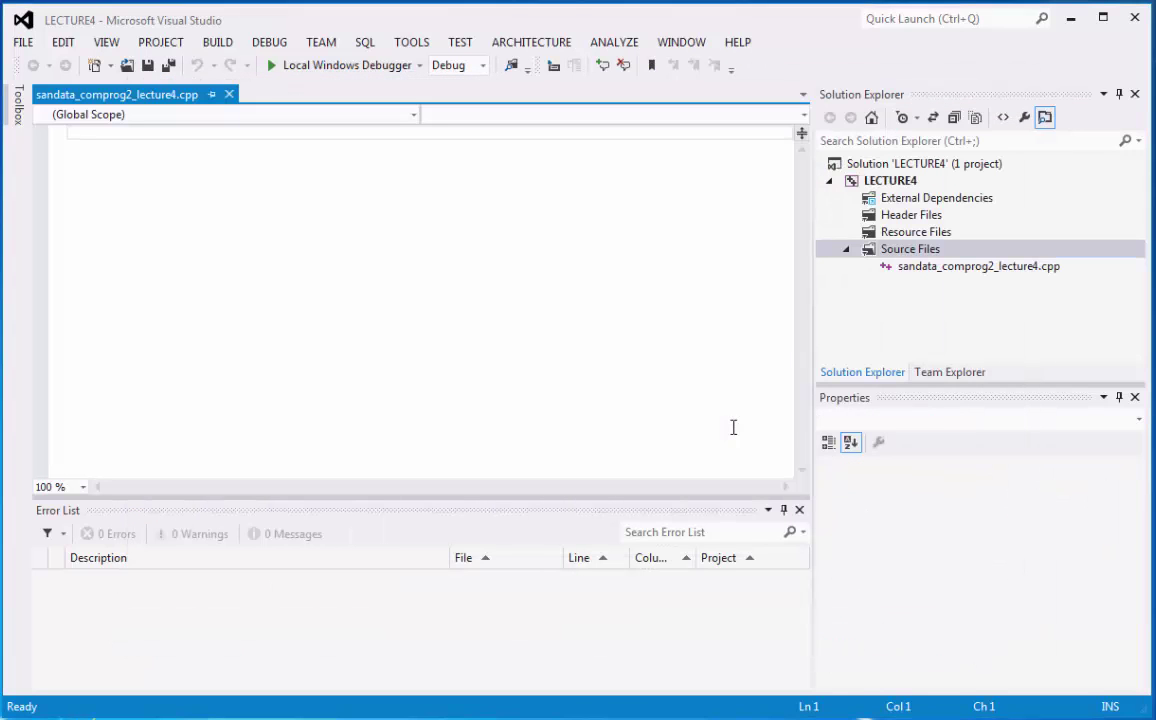
pyautogui.click(950, 266)
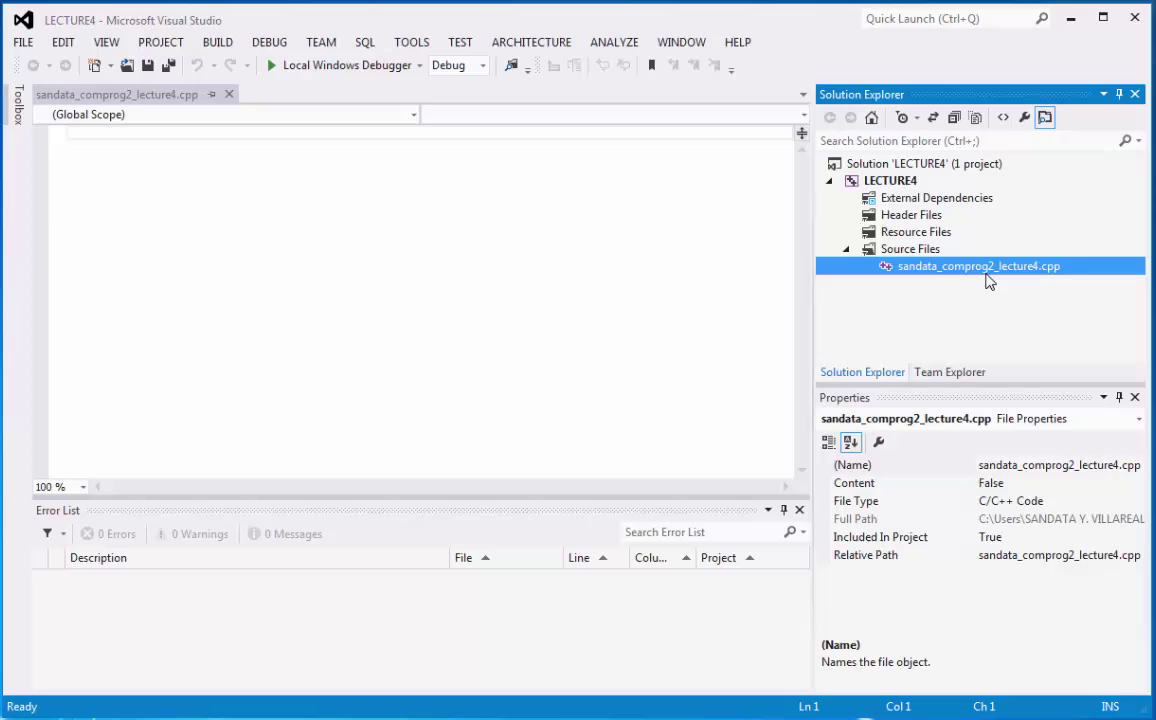
pyautogui.click(82, 486)
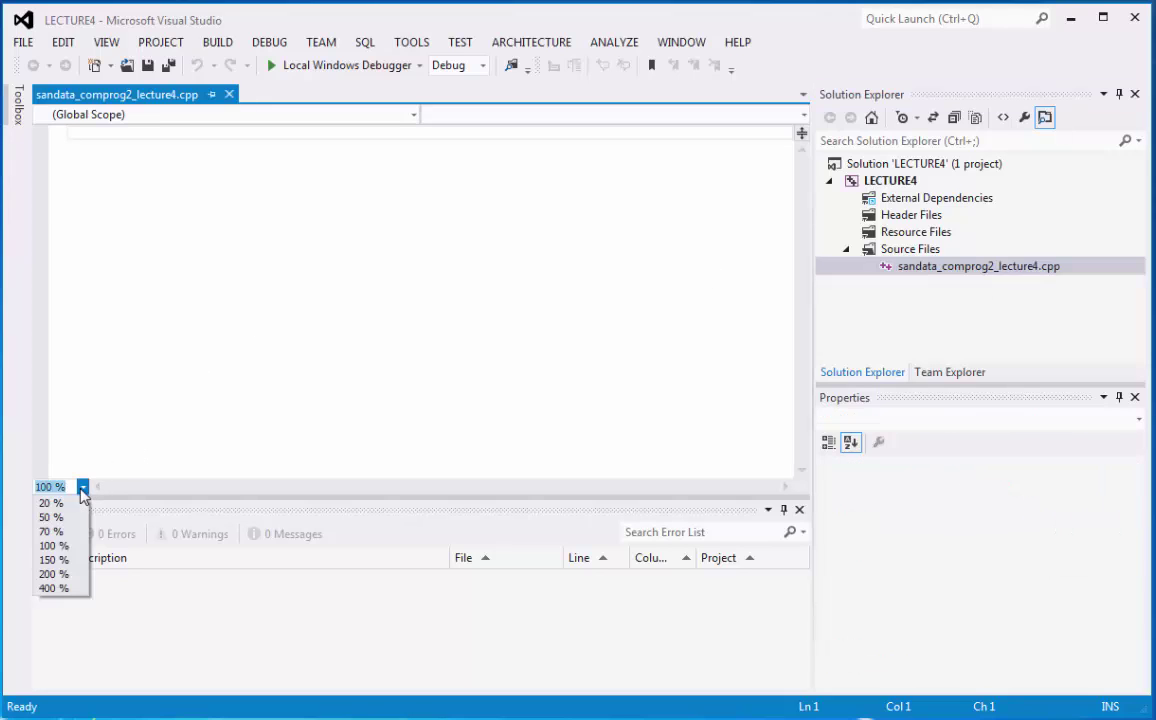
pyautogui.click(54, 574)
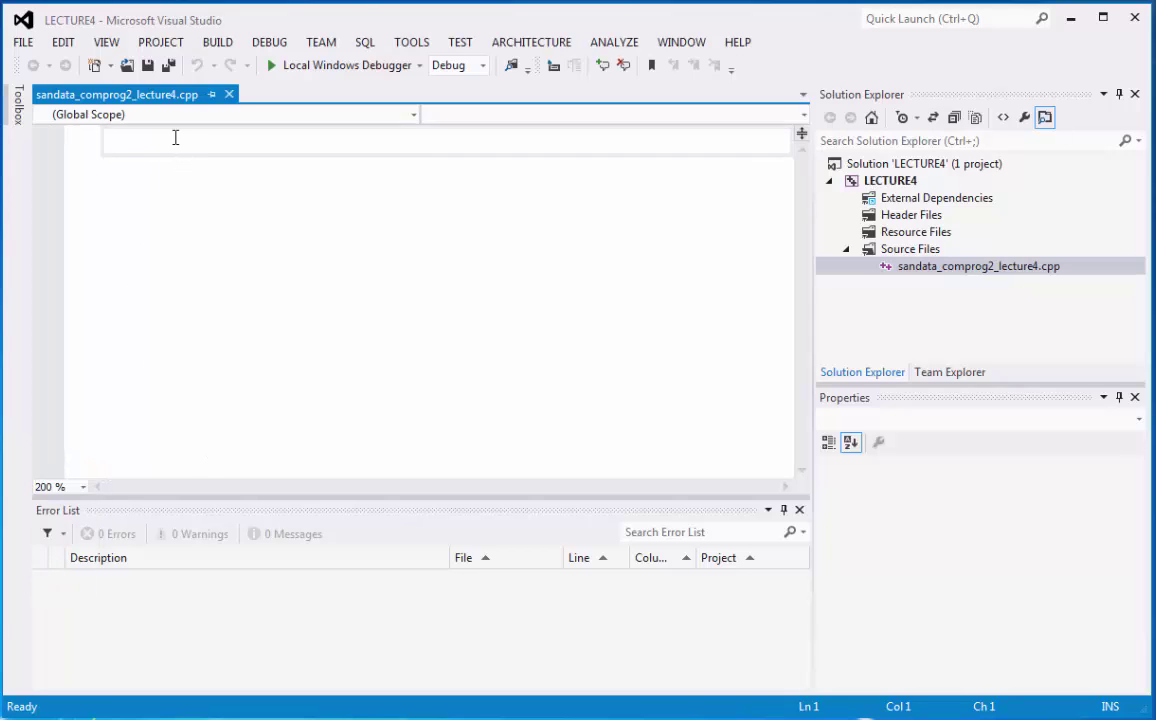
pyautogui.write('#')
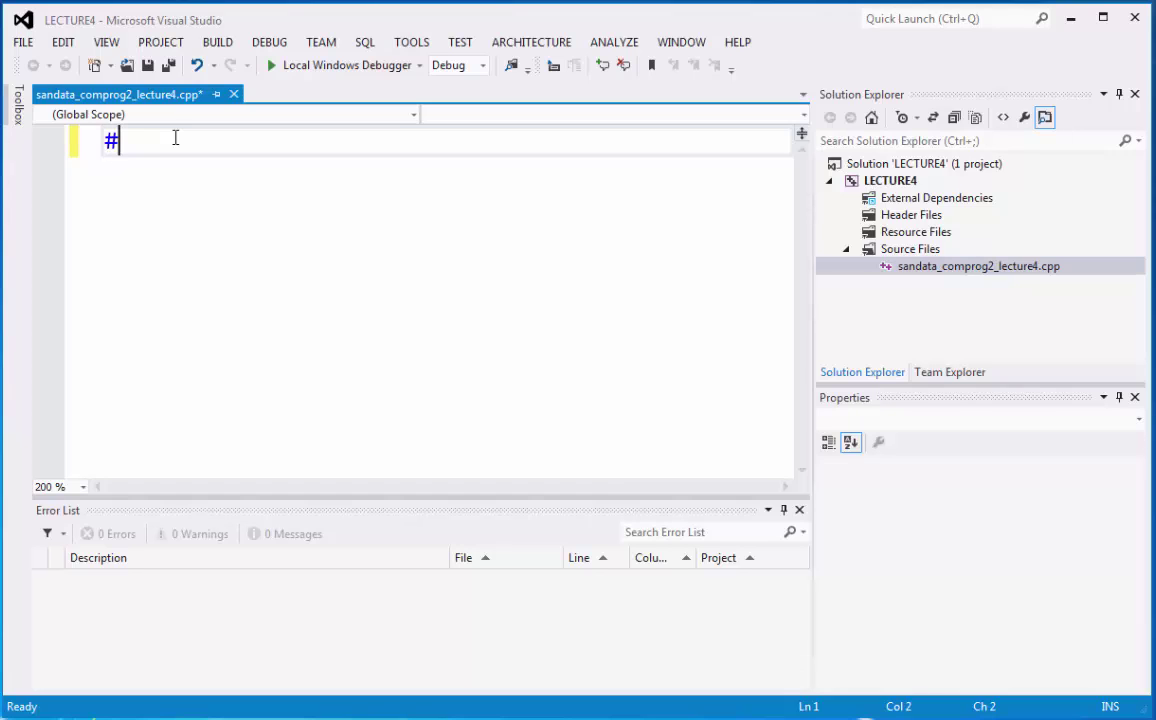
pyautogui.write('inl')
# Write the include line and int main() with an indented empty body.
pyautogui.press('BackSpace')
pyautogui.write('clude<io')
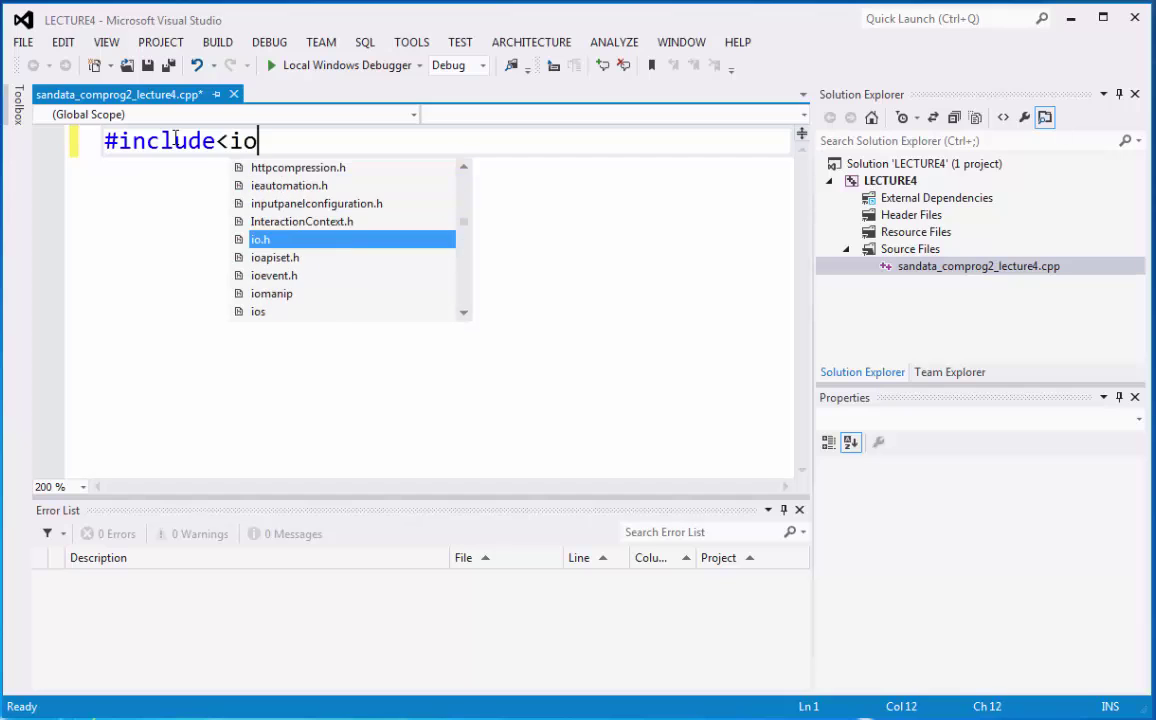
pyautogui.write('strea')
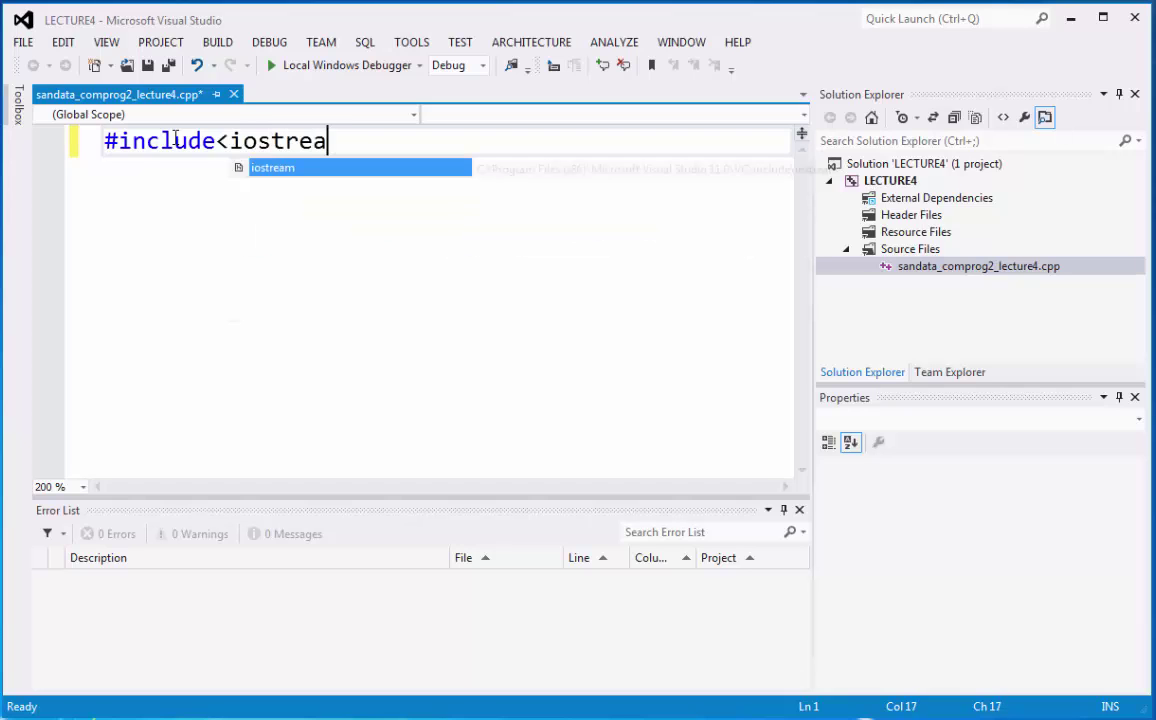
pyautogui.write('m>')
pyautogui.press('Return')
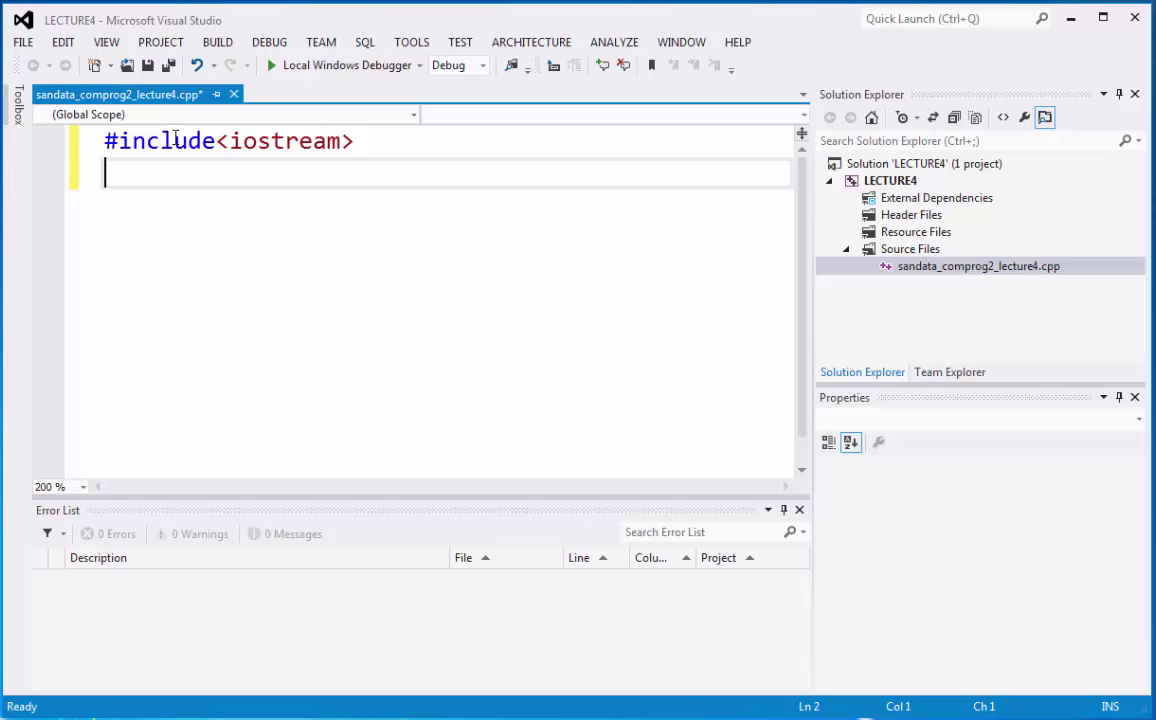
pyautogui.write('int ma')
pyautogui.write('in()')
pyautogui.press('Return')
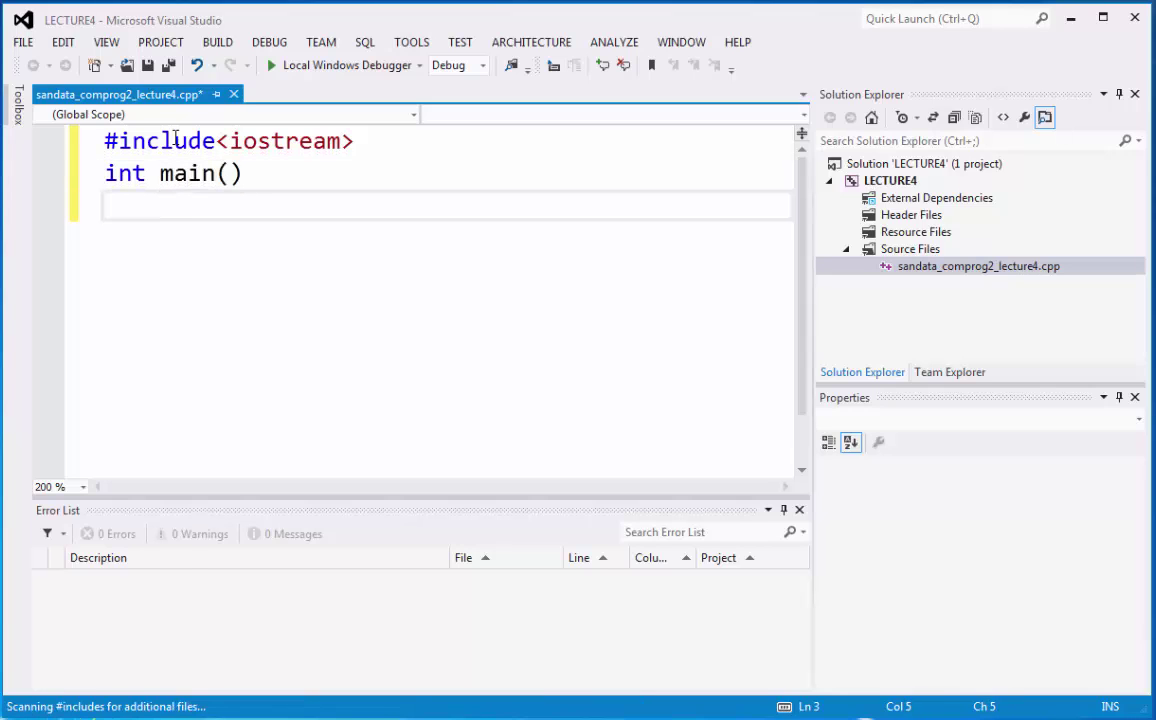
pyautogui.write('{ ')
pyautogui.write('}')
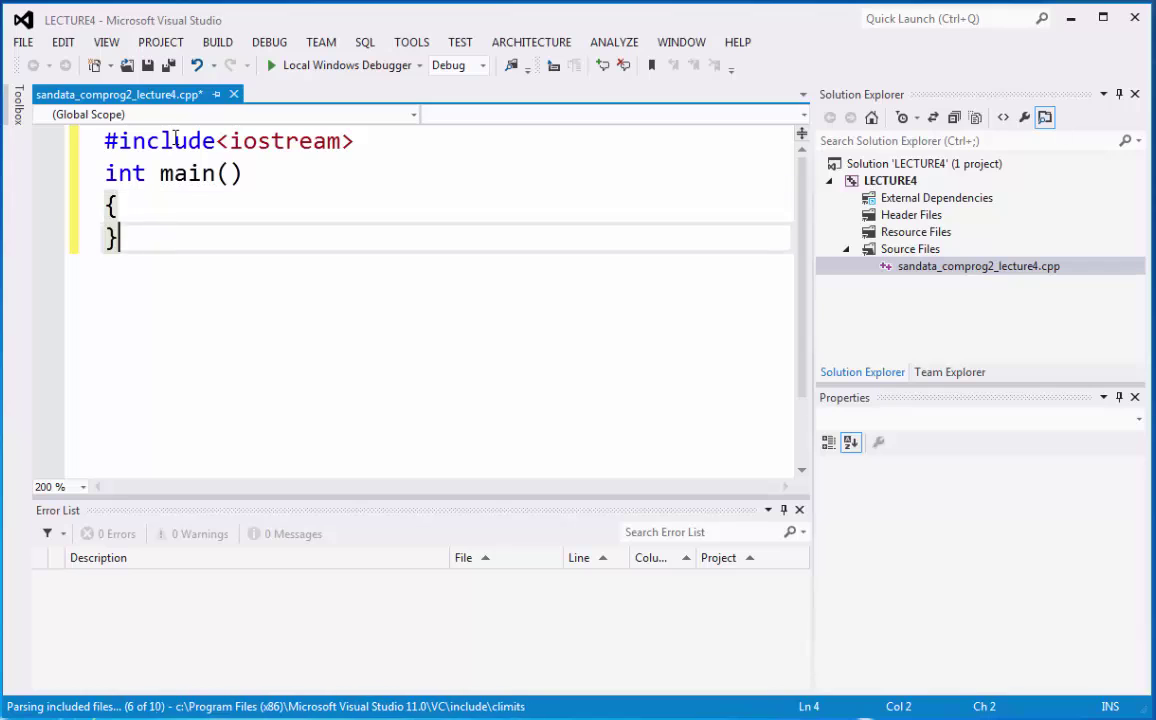
pyautogui.press('Up')
pyautogui.press('Return')
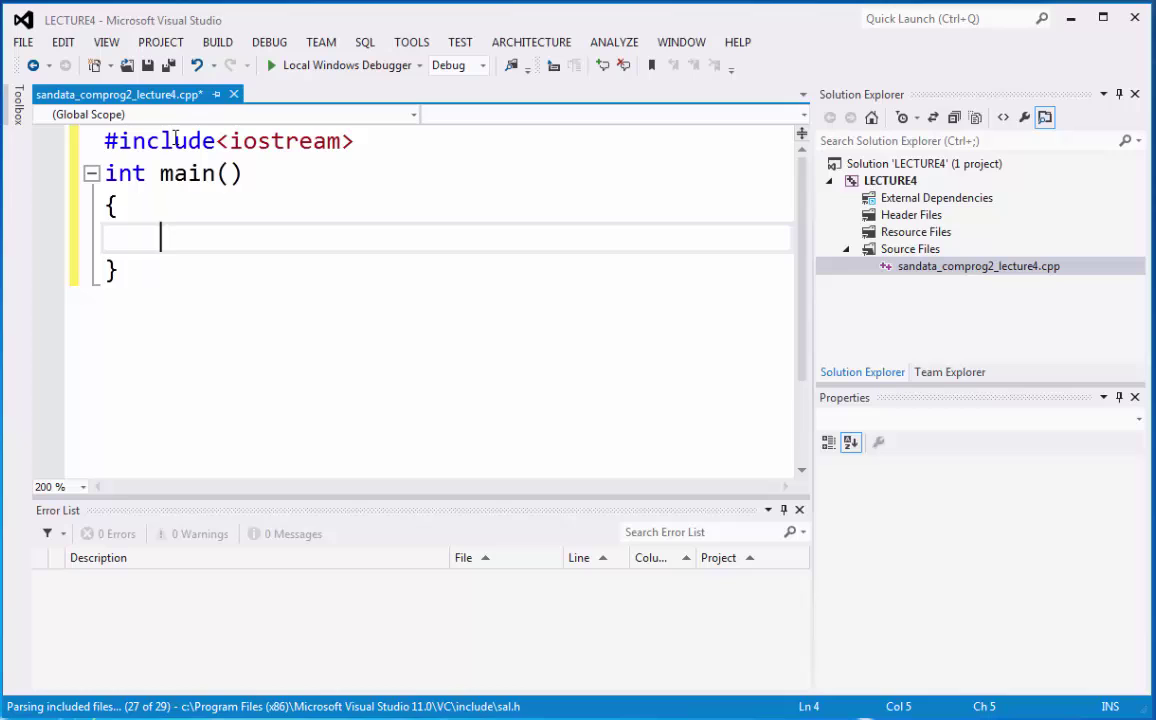
pyautogui.write('co')
# Write std::cout printing "mabuhay ang PUP Ragay" and add a blank line below it.
pyautogui.press('BackSpace')
pyautogui.press('BackSpace')
pyautogui.write('std')
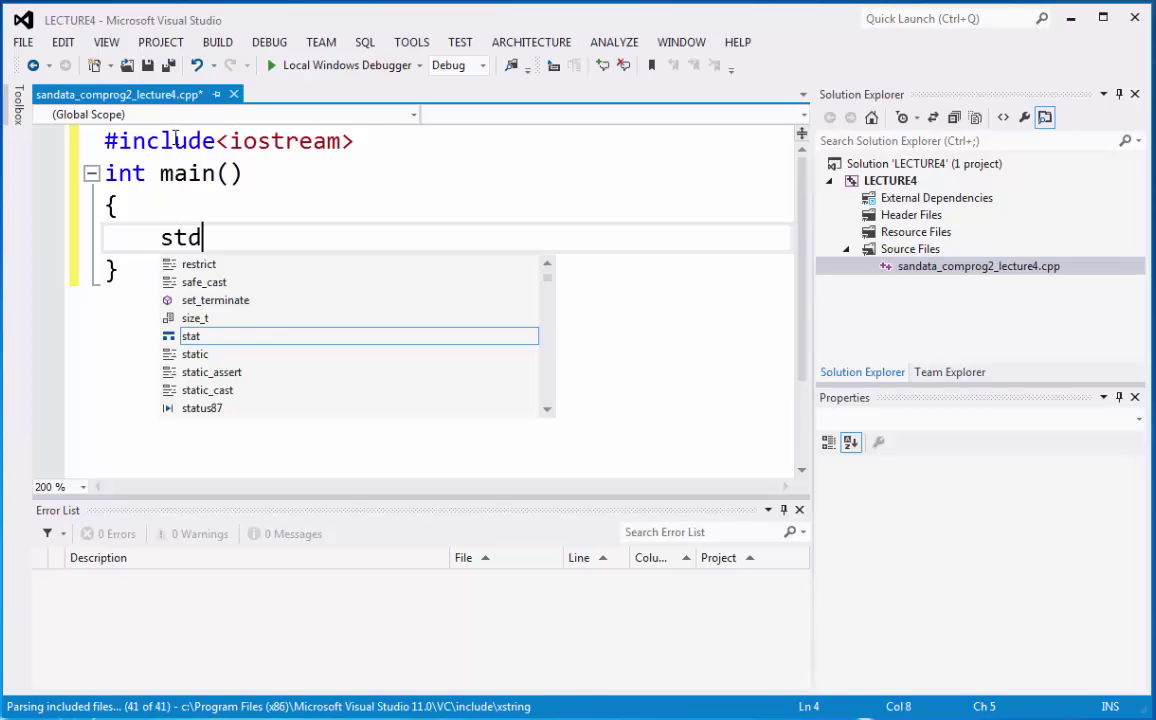
pyautogui.write('::cout')
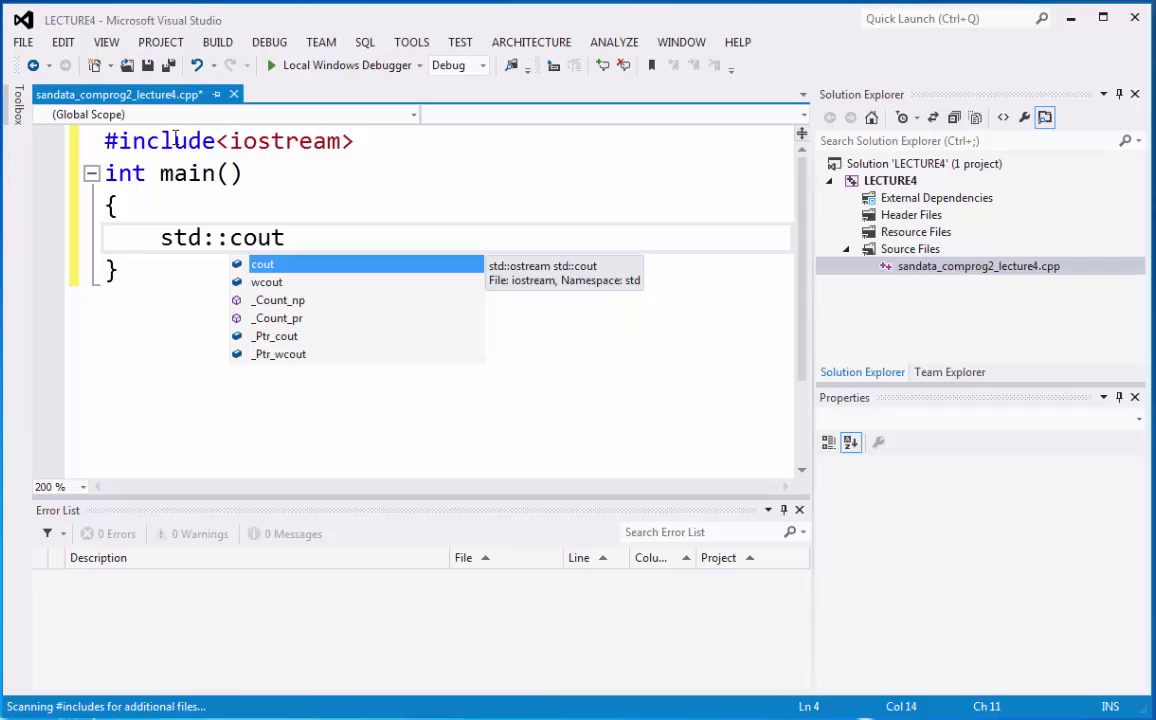
pyautogui.write('<<')
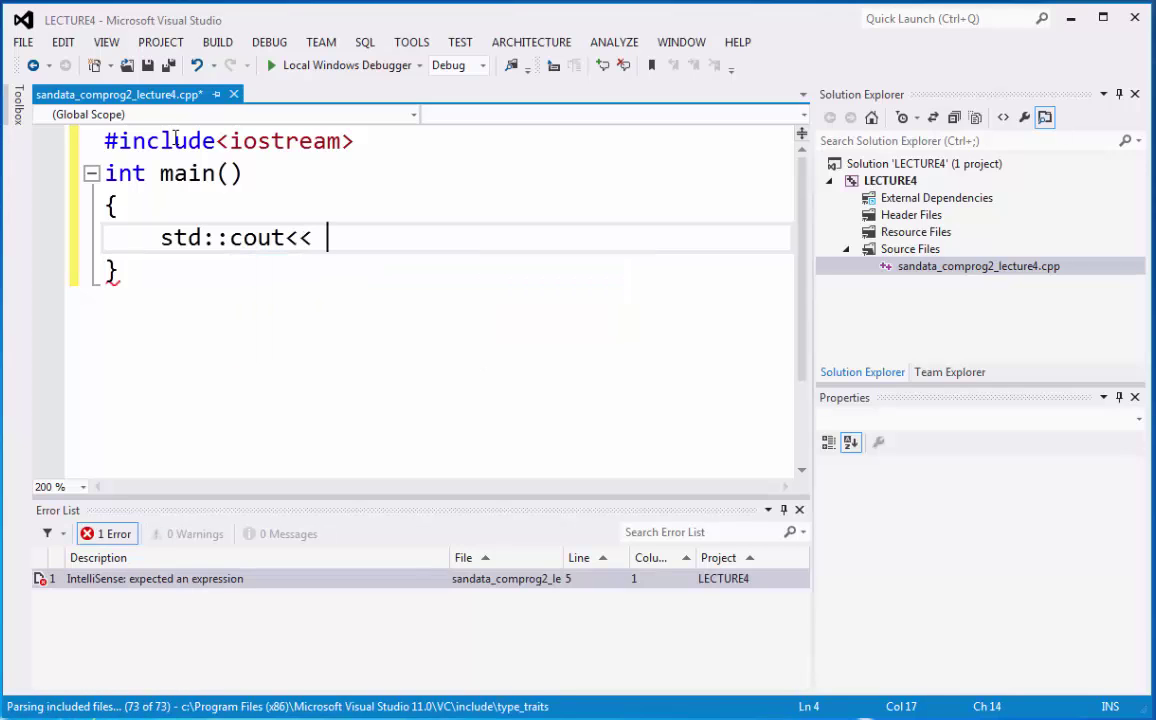
pyautogui.write(' "')
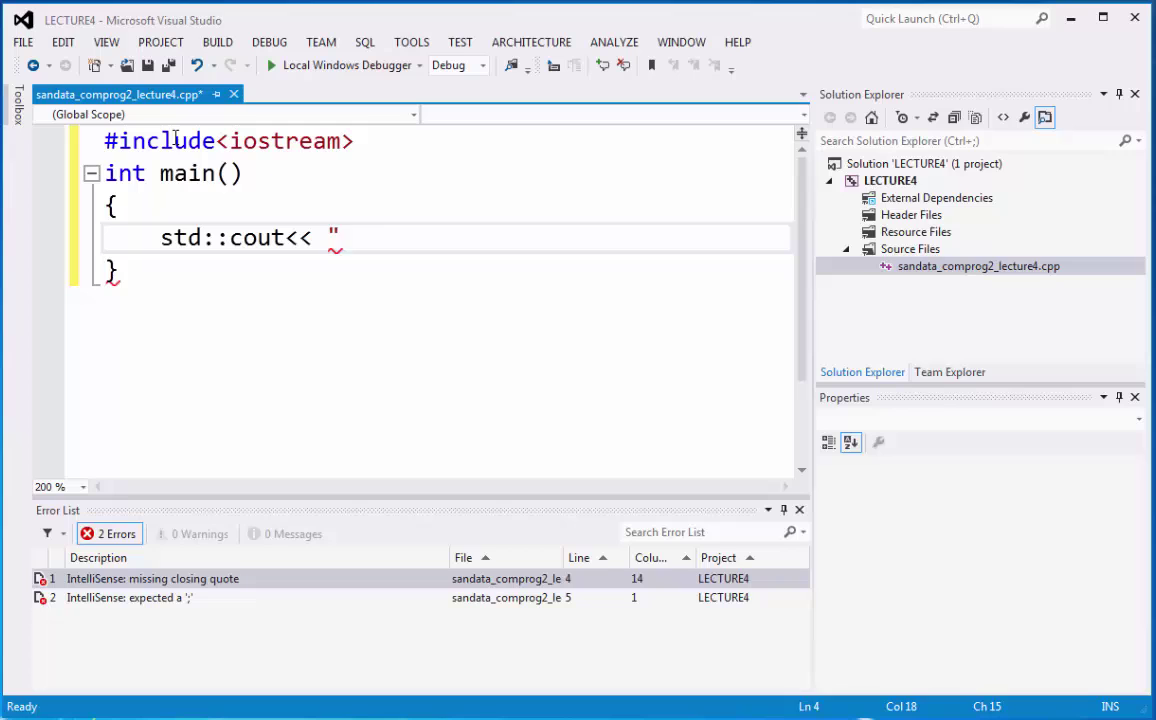
pyautogui.write('mabuhay')
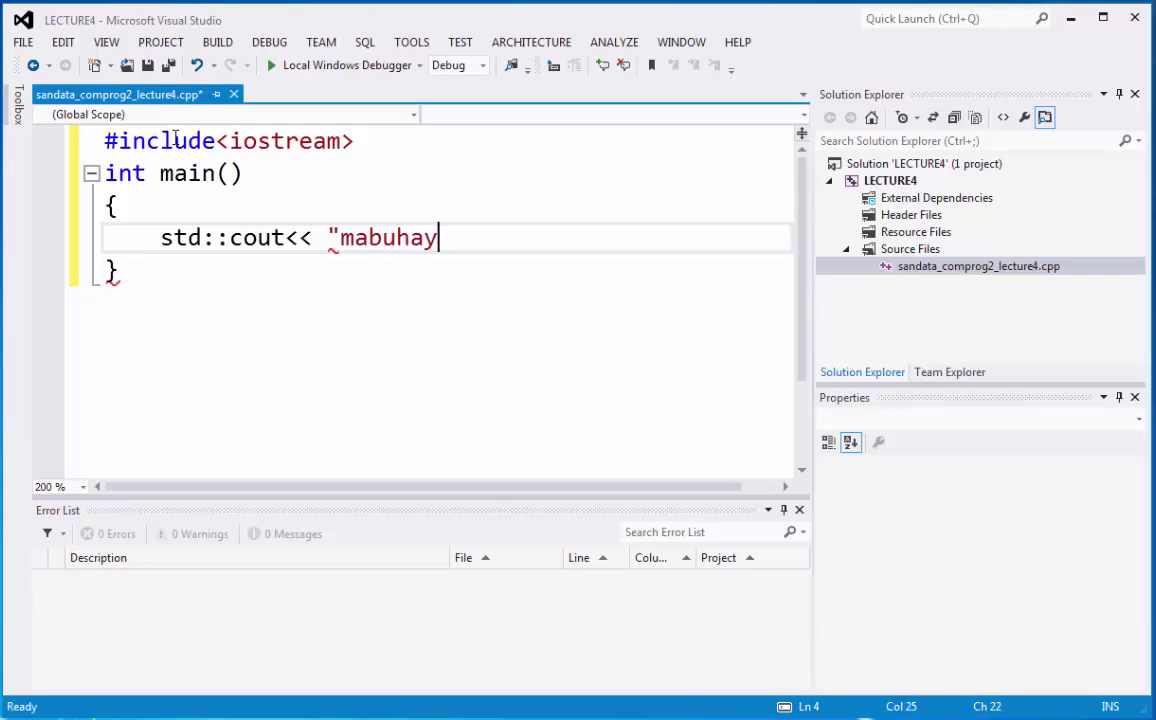
pyautogui.write('"')
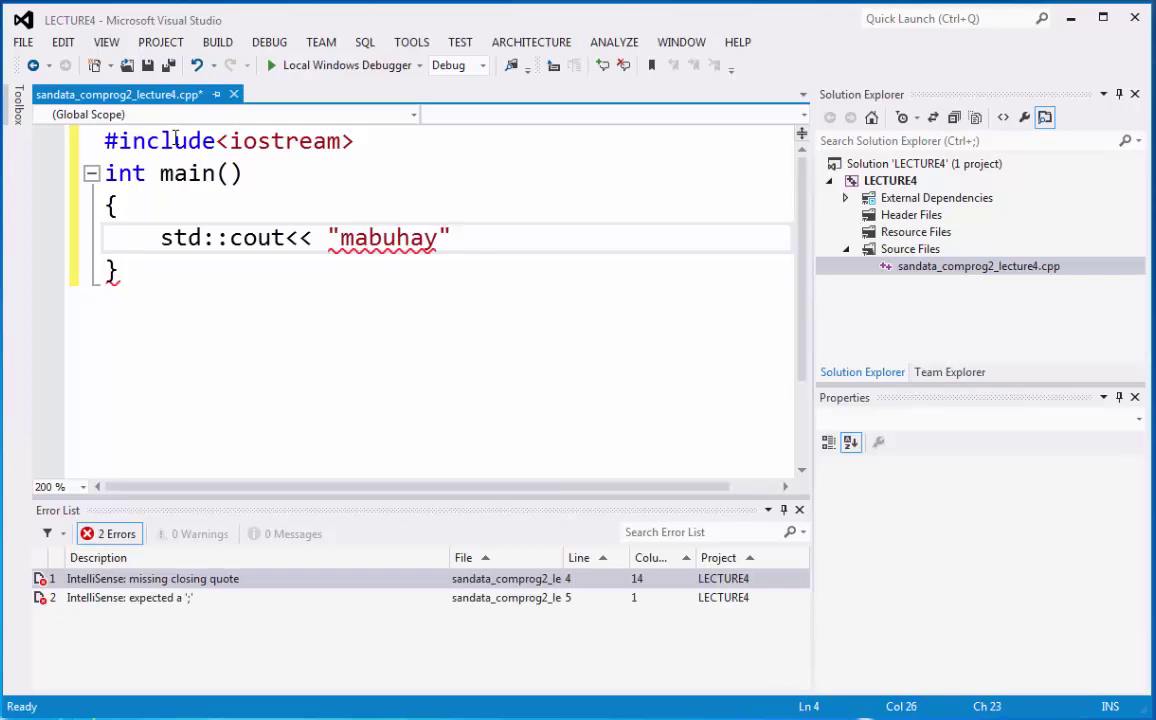
pyautogui.write(';')
pyautogui.press('Return')
pyautogui.write('std')
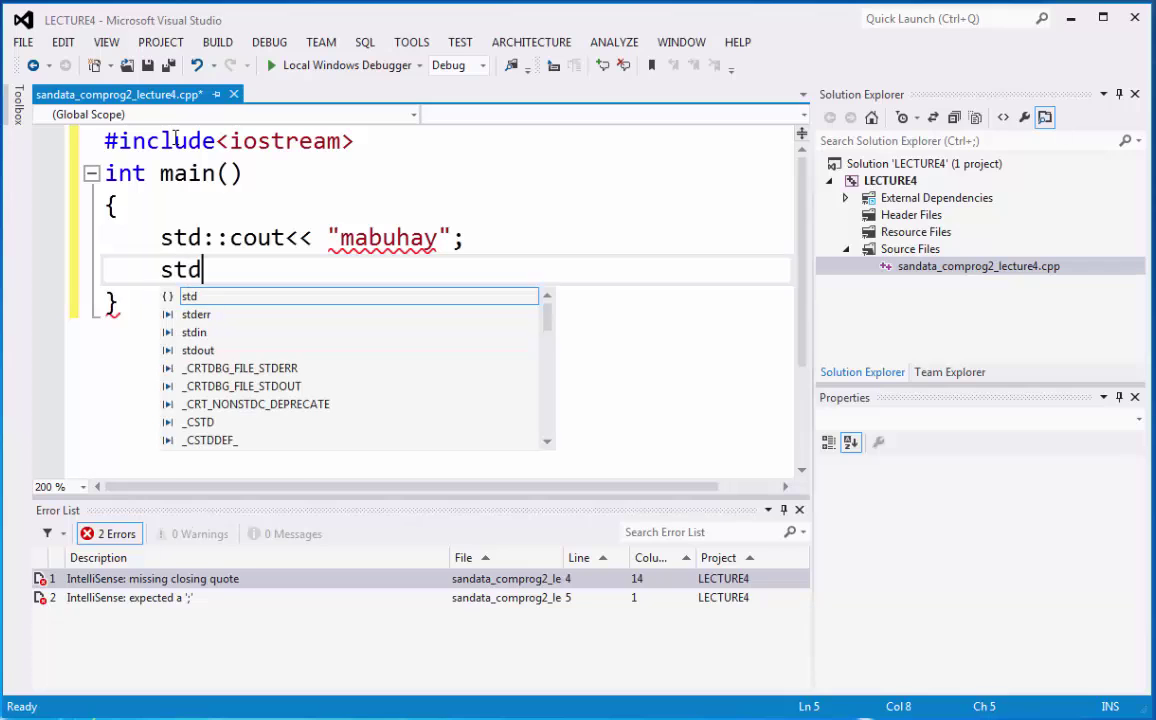
pyautogui.write('::cout<')
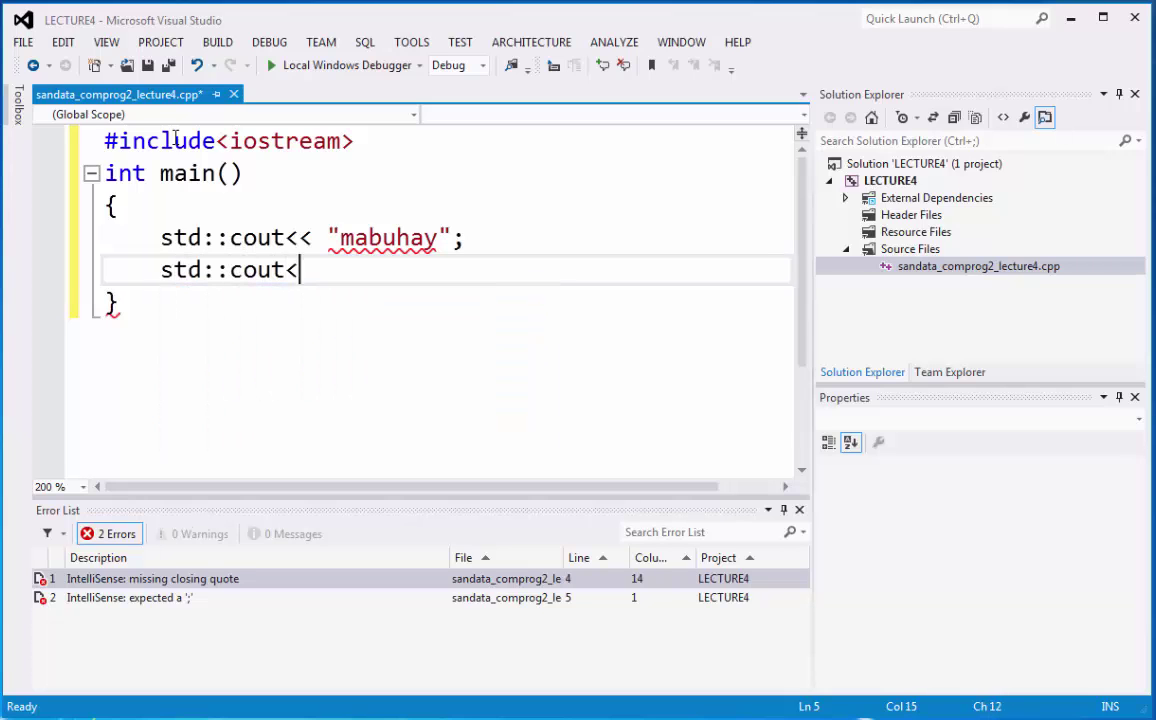
pyautogui.write('<')
pyautogui.press('BackSpace')
pyautogui.press('BackSpace')
pyautogui.press('BackSpace')
pyautogui.press('BackSpace')
pyautogui.press('BackSpace')
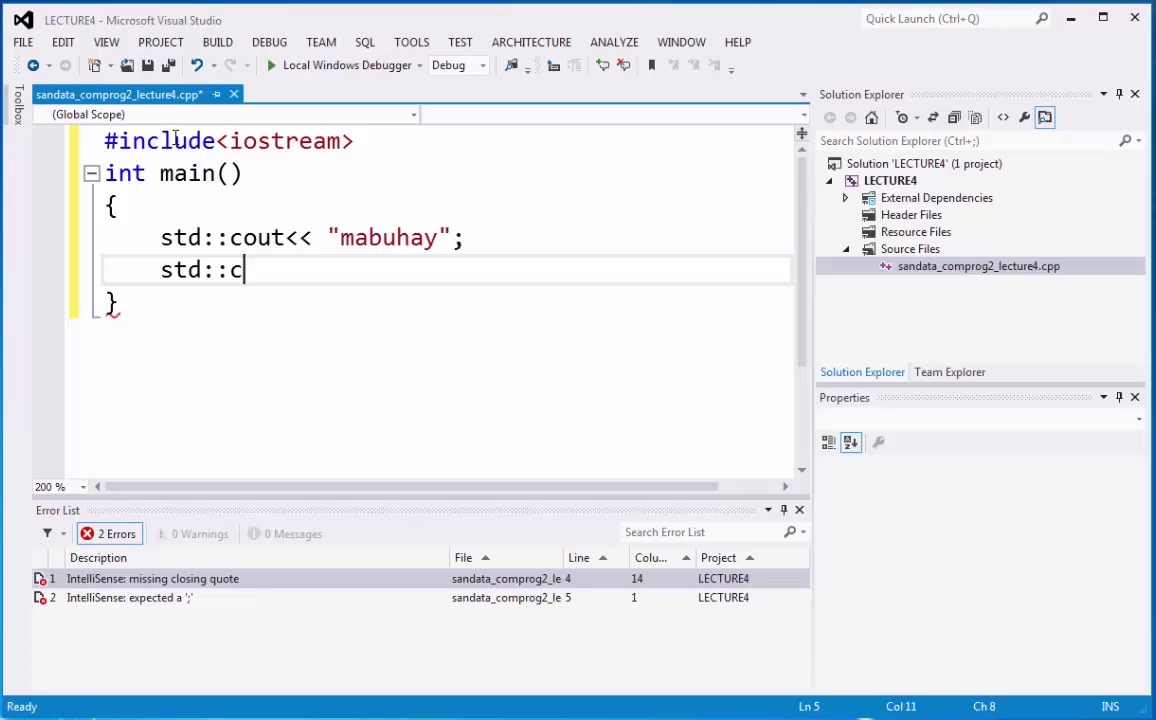
pyautogui.press('BackSpace')
pyautogui.press('BackSpace')
pyautogui.press('BackSpace')
pyautogui.press('BackSpace')
pyautogui.press('BackSpace')
pyautogui.press('BackSpace')
pyautogui.press('BackSpace')
pyautogui.press('BackSpace')
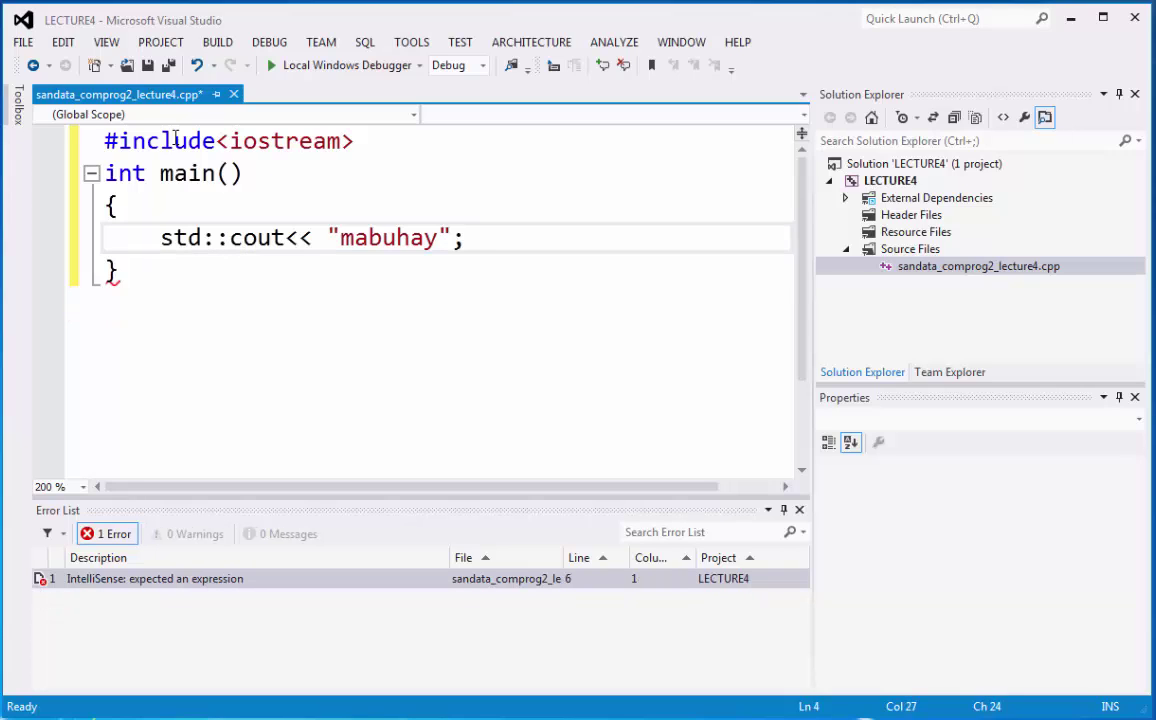
pyautogui.press('Left')
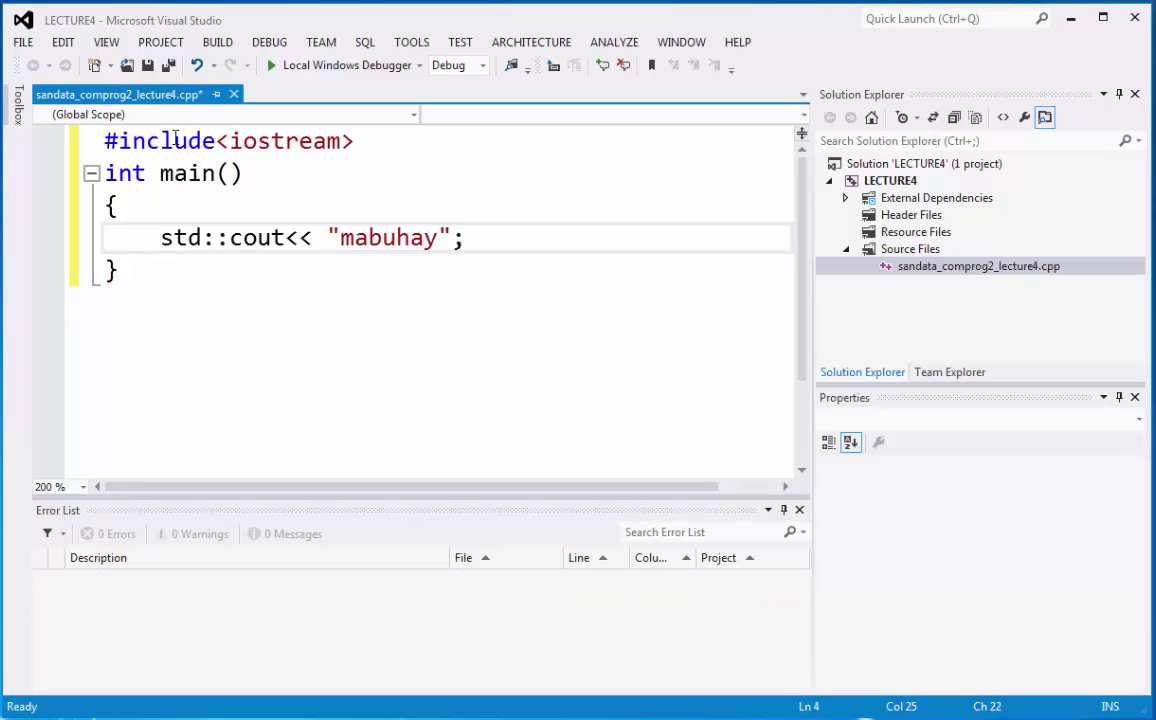
pyautogui.press('Left')
pyautogui.write('ang ')
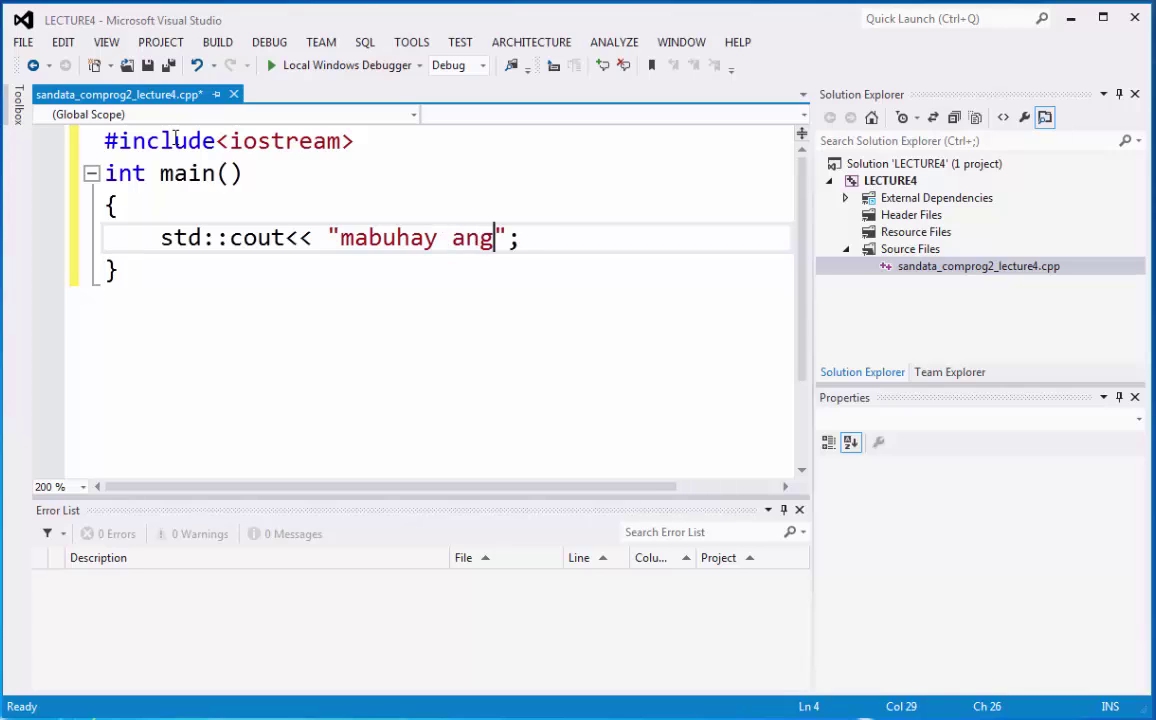
pyautogui.write('PUP')
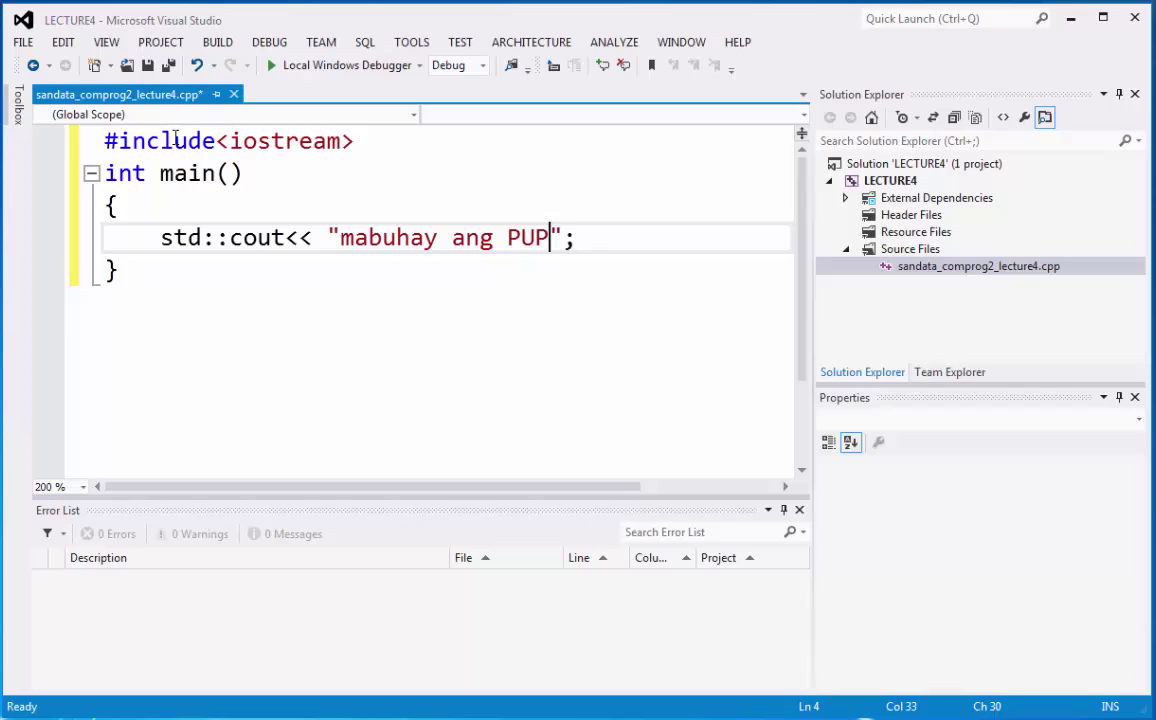
pyautogui.write(' Ragay')
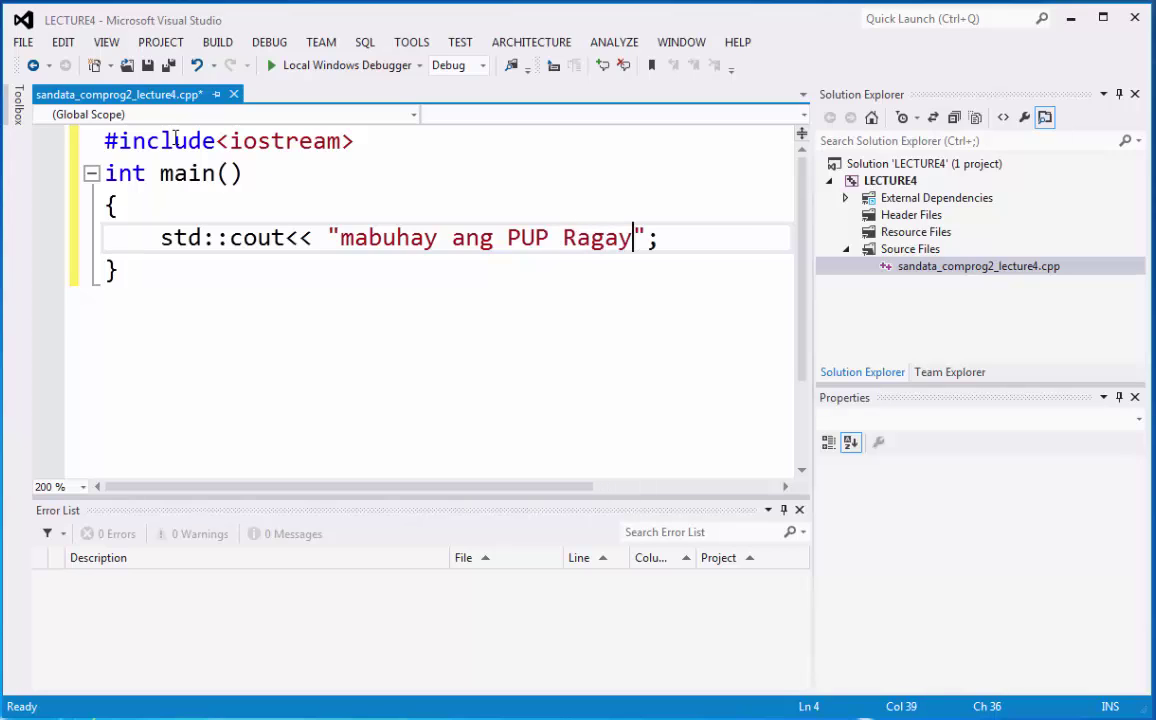
pyautogui.press('Left')
pyautogui.press('Left')
pyautogui.press('Left')
pyautogui.press('Left')
pyautogui.press('Left')
pyautogui.press('Left')
pyautogui.press('Left')
pyautogui.press('Right')
pyautogui.press('Right')
pyautogui.press('Right')
pyautogui.press('Right')
pyautogui.press('Right')
pyautogui.press('Right')
pyautogui.press('Right')
pyautogui.press('Right')
pyautogui.press('Right')
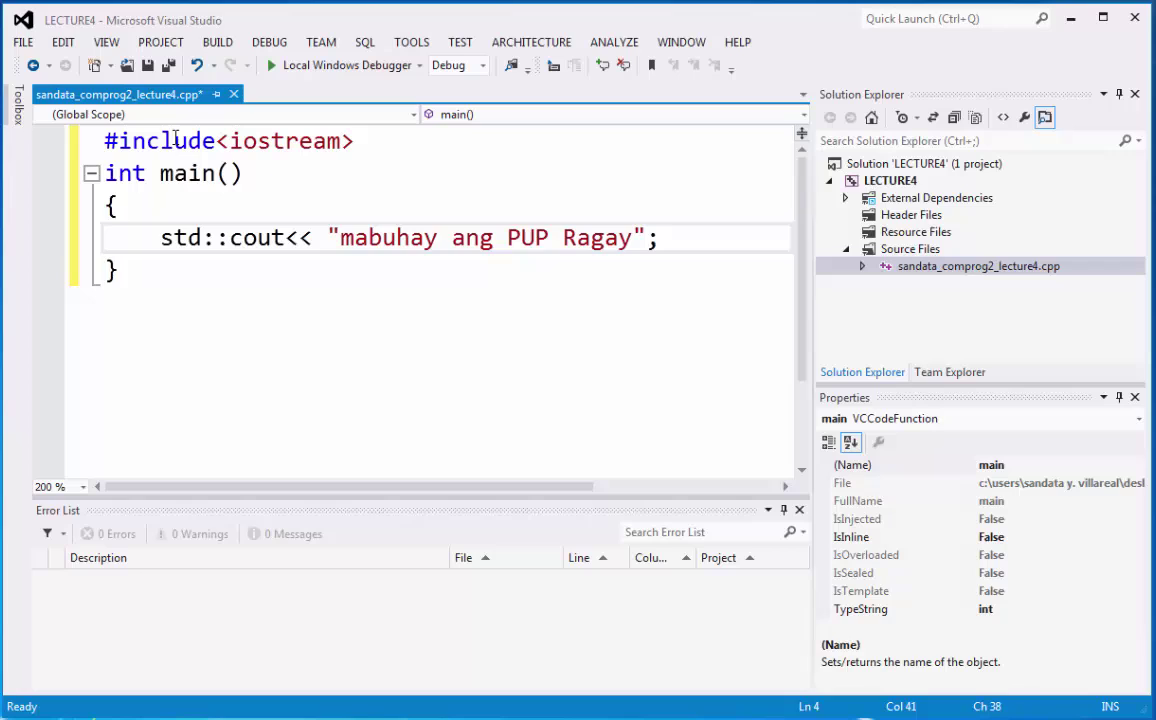
pyautogui.press('Return')
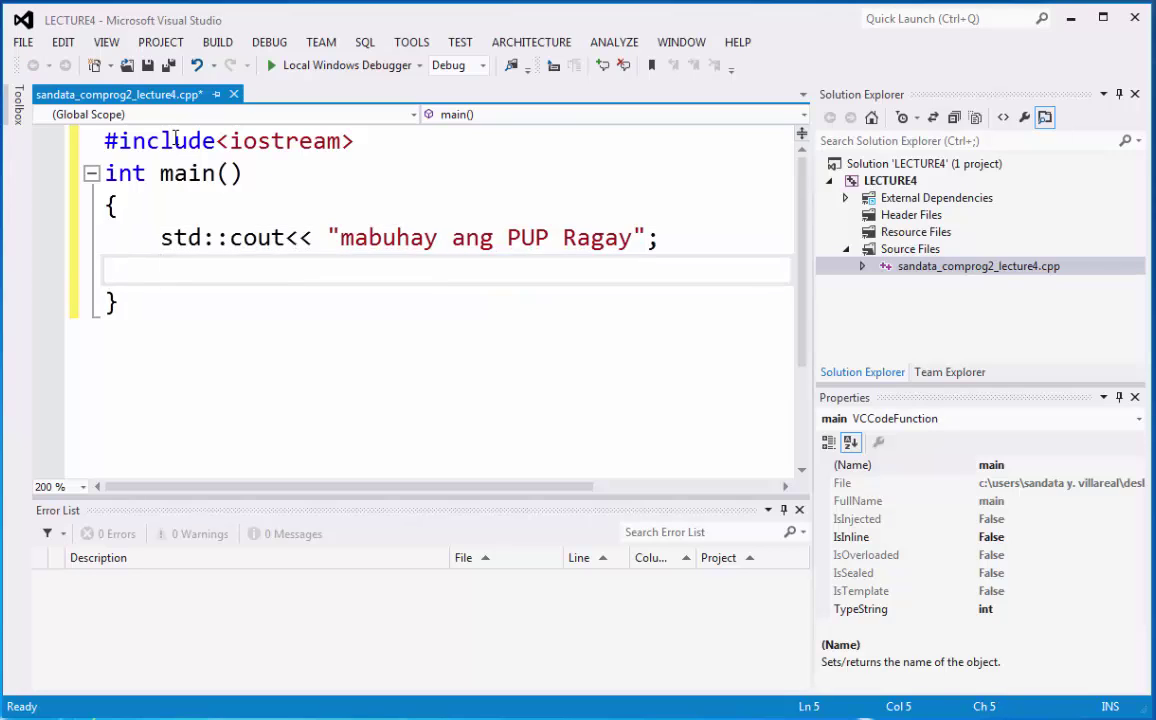
pyautogui.write('return ')
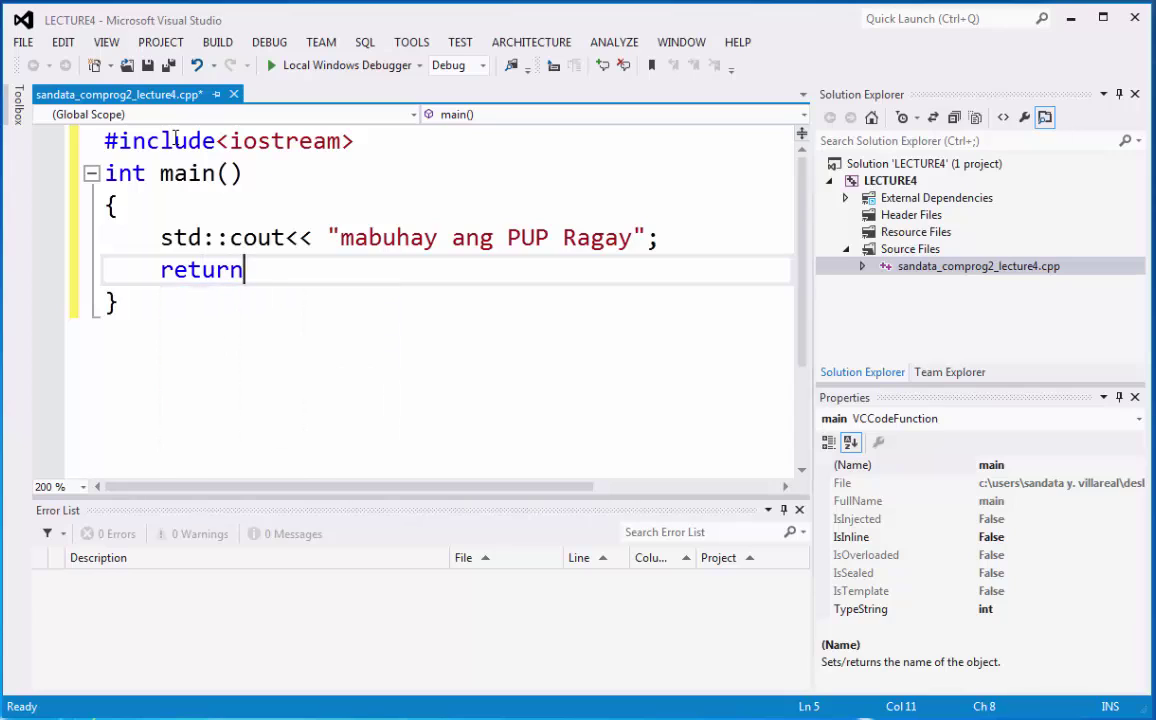
pyautogui.write('0;')
# Insert \n escapes after "mabuhay " and before "Ragay" in the cout string.
pyautogui.press('Up')
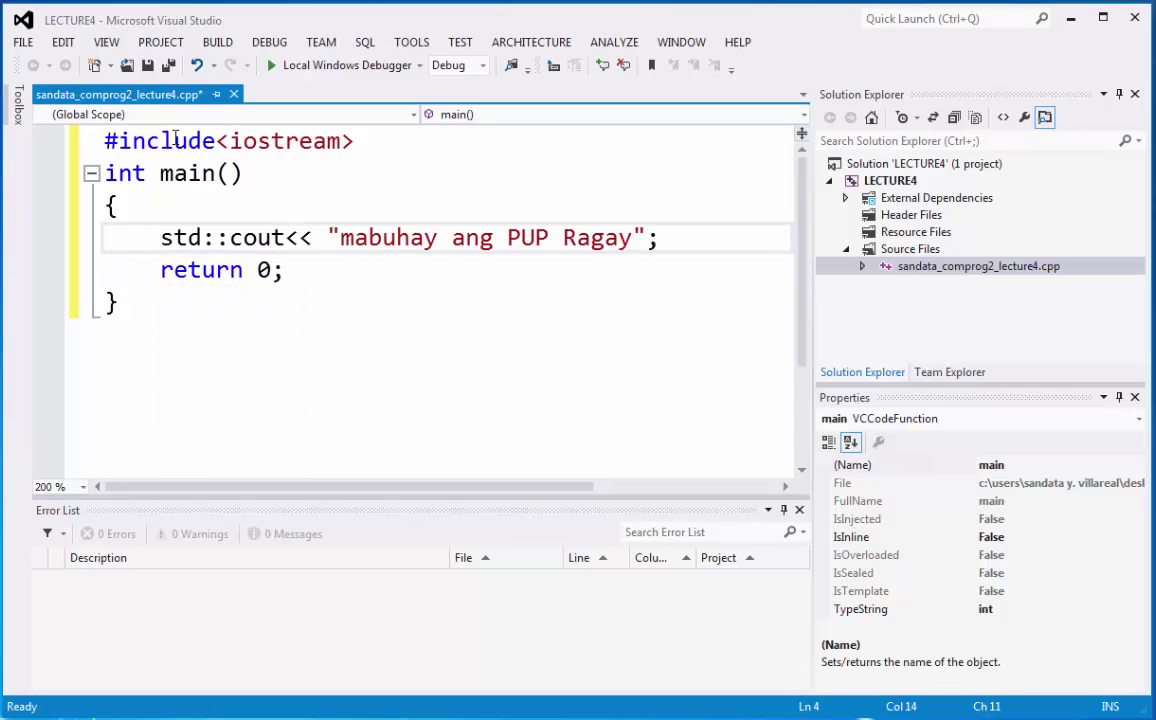
pyautogui.press('Right')
pyautogui.press('Right')
pyautogui.press('Right')
pyautogui.press('Right')
pyautogui.press('Right')
pyautogui.press('Right')
pyautogui.press('Right')
pyautogui.press('Right')
pyautogui.press('Right')
pyautogui.press('Right')
pyautogui.press('Right')
pyautogui.press('Right')
pyautogui.press('Right')
pyautogui.press('Right')
pyautogui.press('Right')
pyautogui.press('Right')
pyautogui.press('Right')
pyautogui.press('Right')
pyautogui.press('Right')
pyautogui.press('Right')
pyautogui.press('Right')
pyautogui.press('Left')
pyautogui.press('Left')
pyautogui.press('Left')
pyautogui.press('Left')
pyautogui.press('Left')
pyautogui.press('Left')
pyautogui.press('Left')
pyautogui.press('Left')
pyautogui.write('\\n')
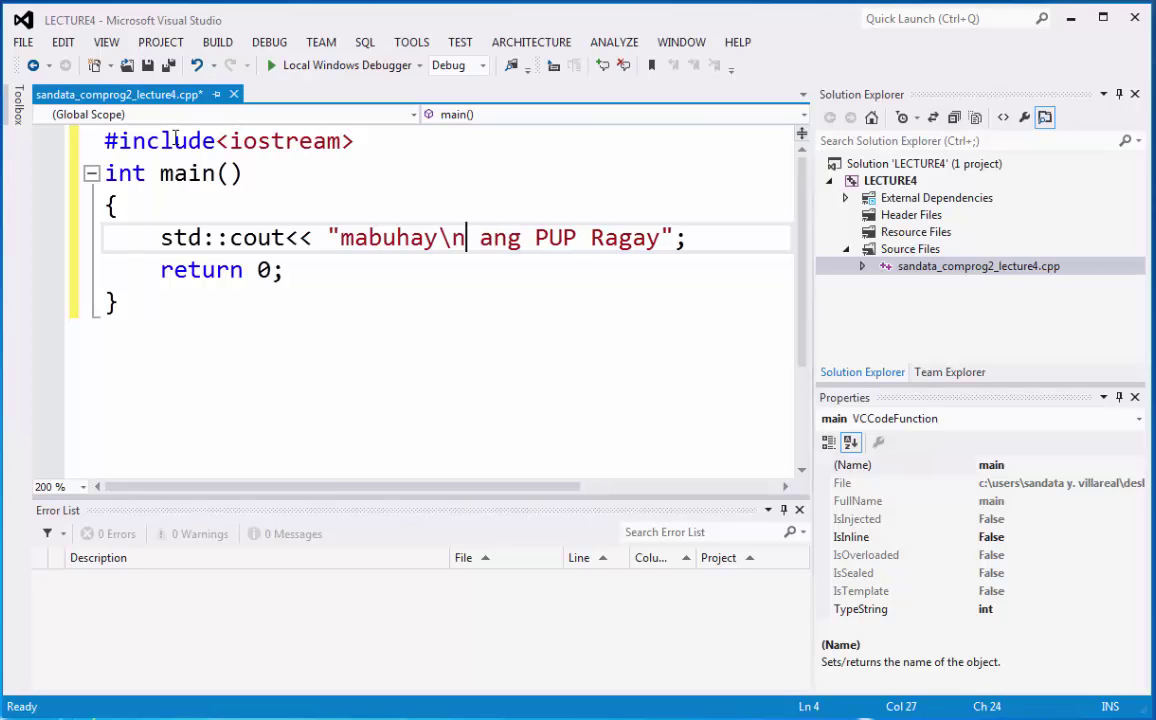
pyautogui.press('Left')
pyautogui.press('Left')
pyautogui.press('Right')
pyautogui.press('Right')
pyautogui.press('Right')
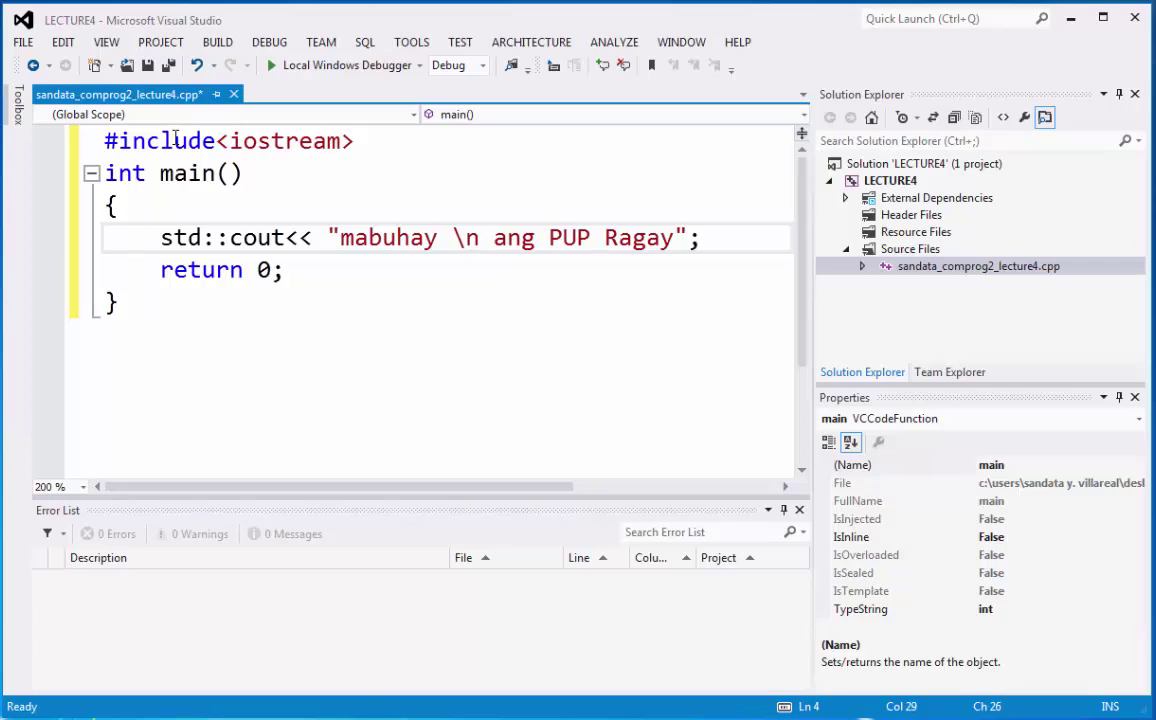
pyautogui.press('Right')
pyautogui.press('Right')
pyautogui.press('Right')
pyautogui.press('Right')
pyautogui.press('Right')
pyautogui.press('Right')
pyautogui.press('Right')
pyautogui.press('Right')
pyautogui.write('\\n')
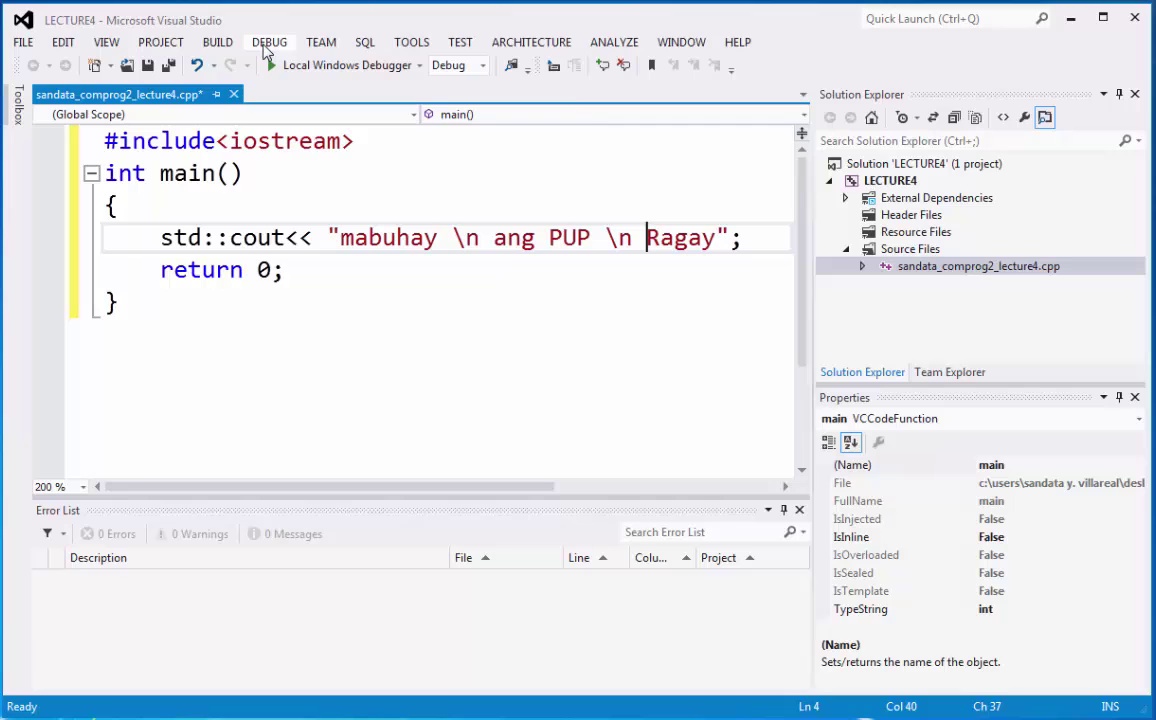
# Build and run the program without debugging, check the console output, and close it.
pyautogui.click(268, 42)
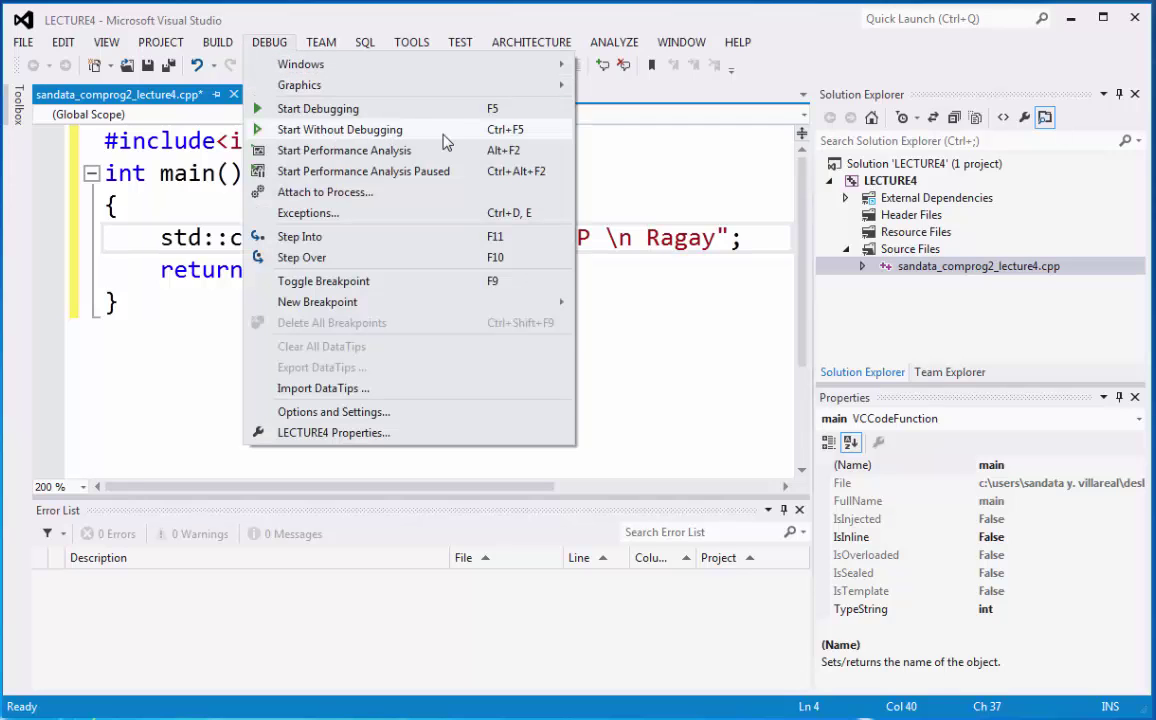
pyautogui.click(398, 129)
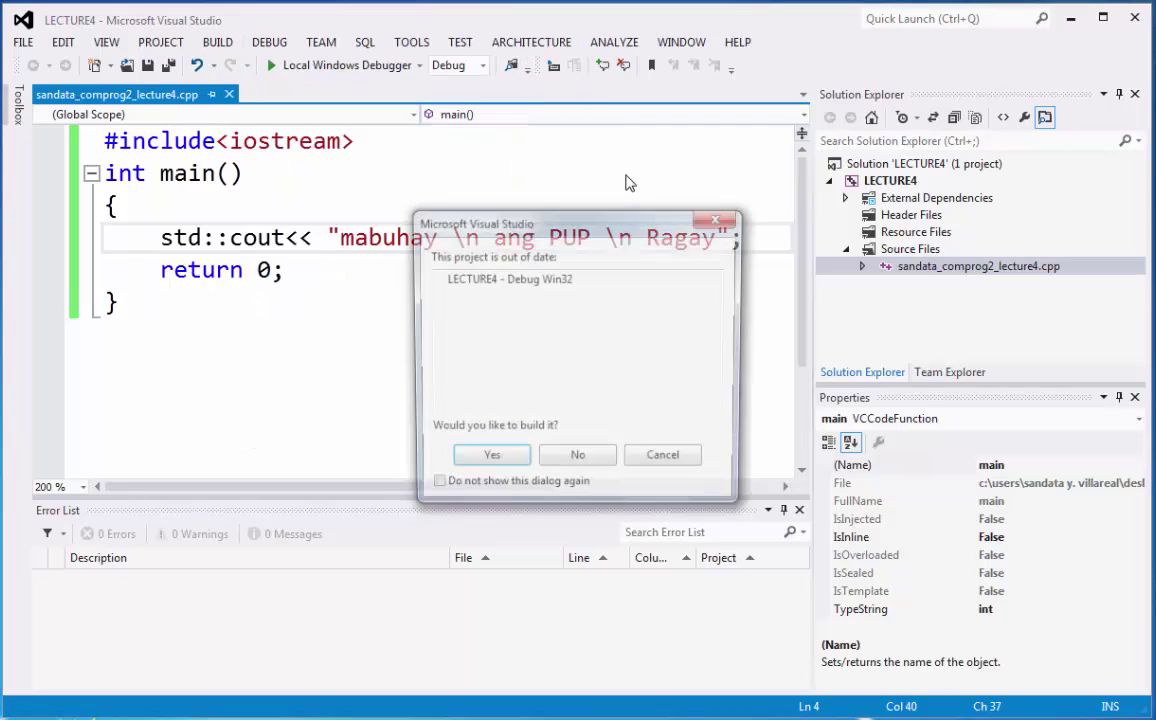
pyautogui.click(487, 461)
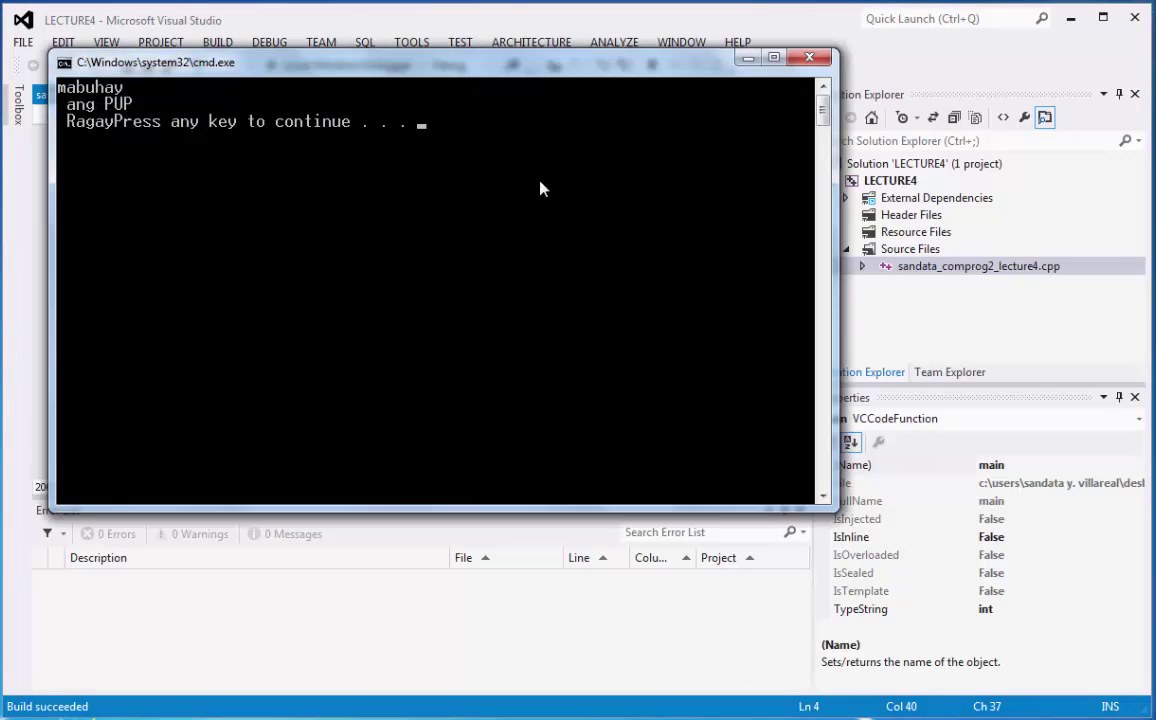
pyautogui.moveTo(297, 66)
pyautogui.mouseDown()
pyautogui.moveTo(718, 248)
pyautogui.moveTo(715, 335)
pyautogui.mouseUp()
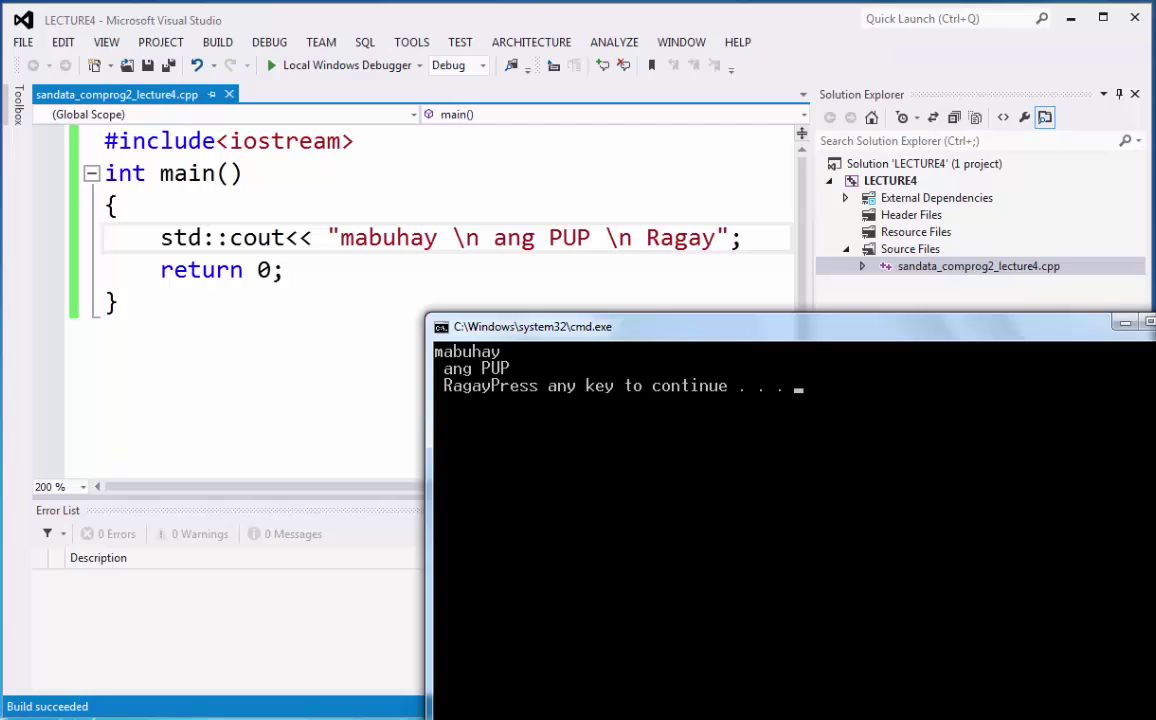
pyautogui.press('Return')
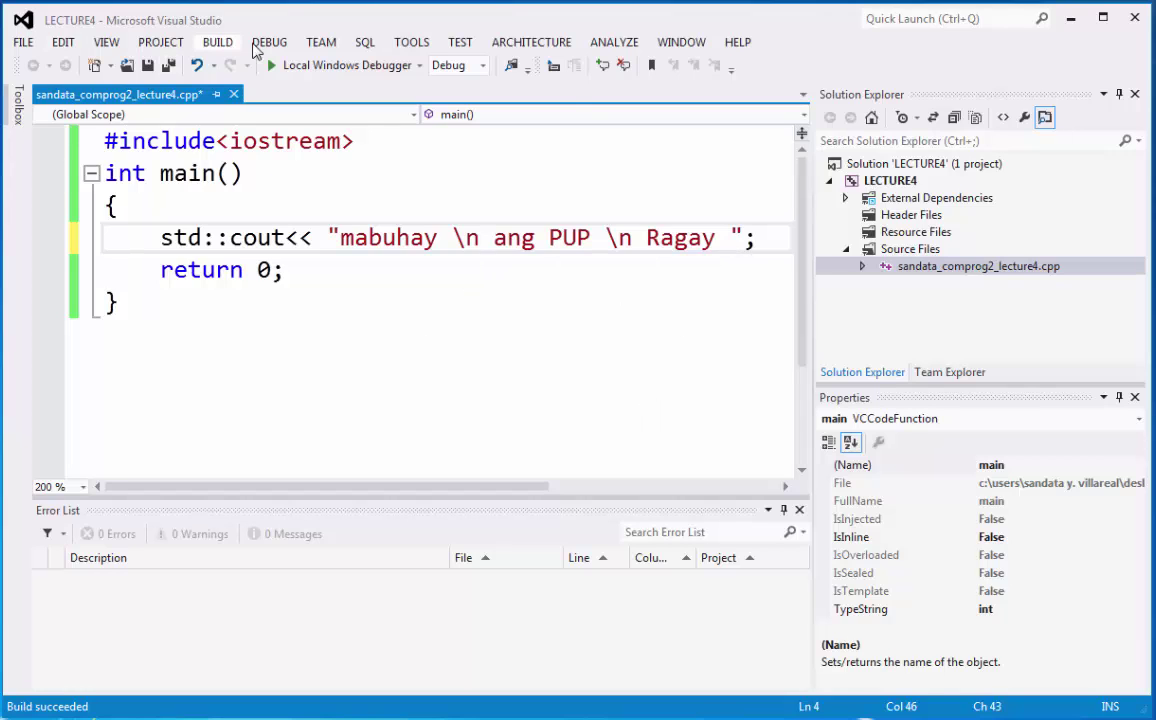
# Rebuild and run the updated program without debugging, then close its console.
pyautogui.click(268, 42)
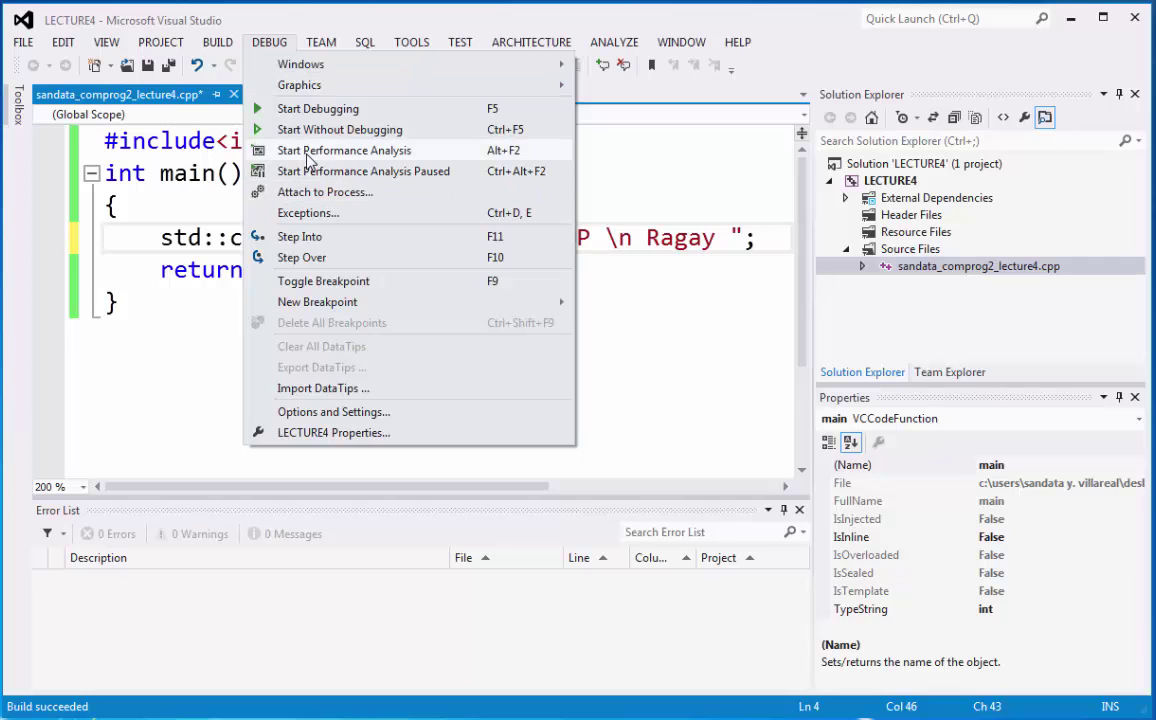
pyautogui.click(339, 129)
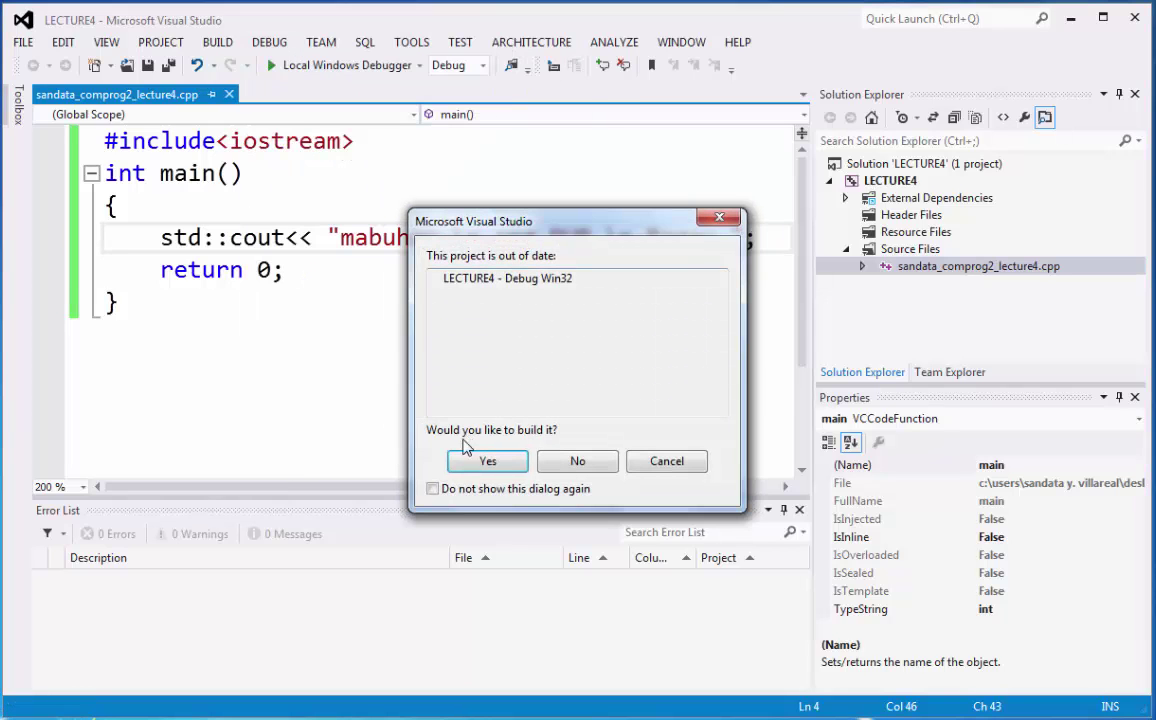
pyautogui.click(489, 458)
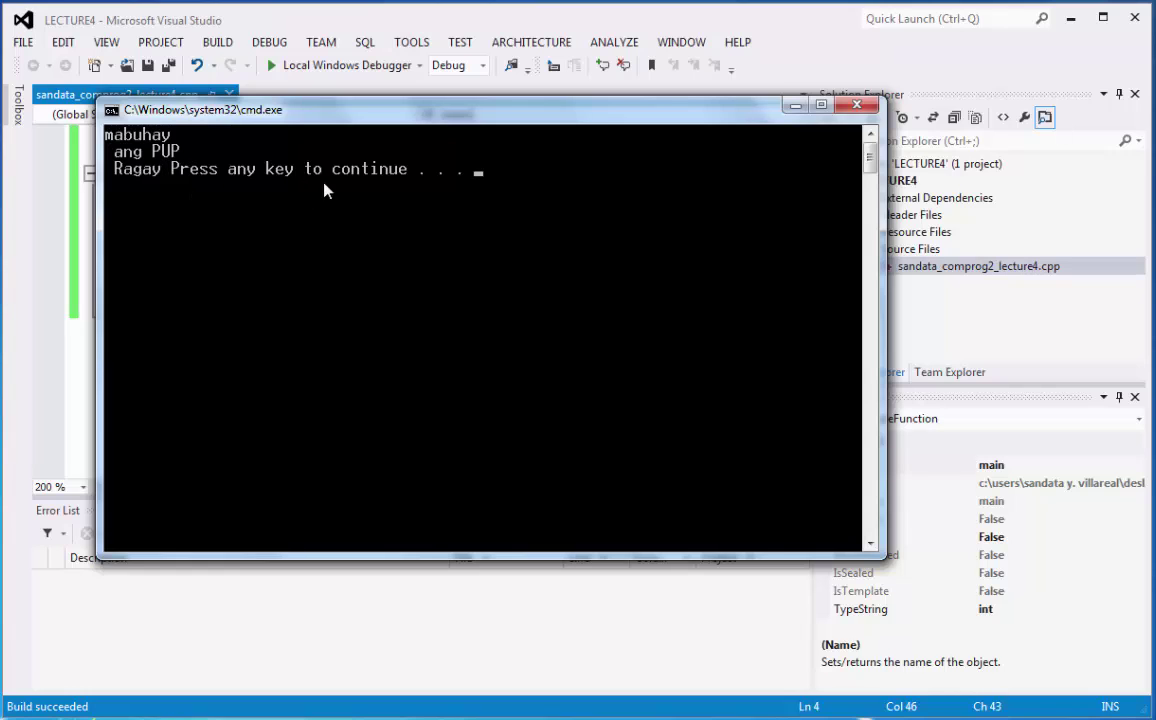
pyautogui.click(857, 104)
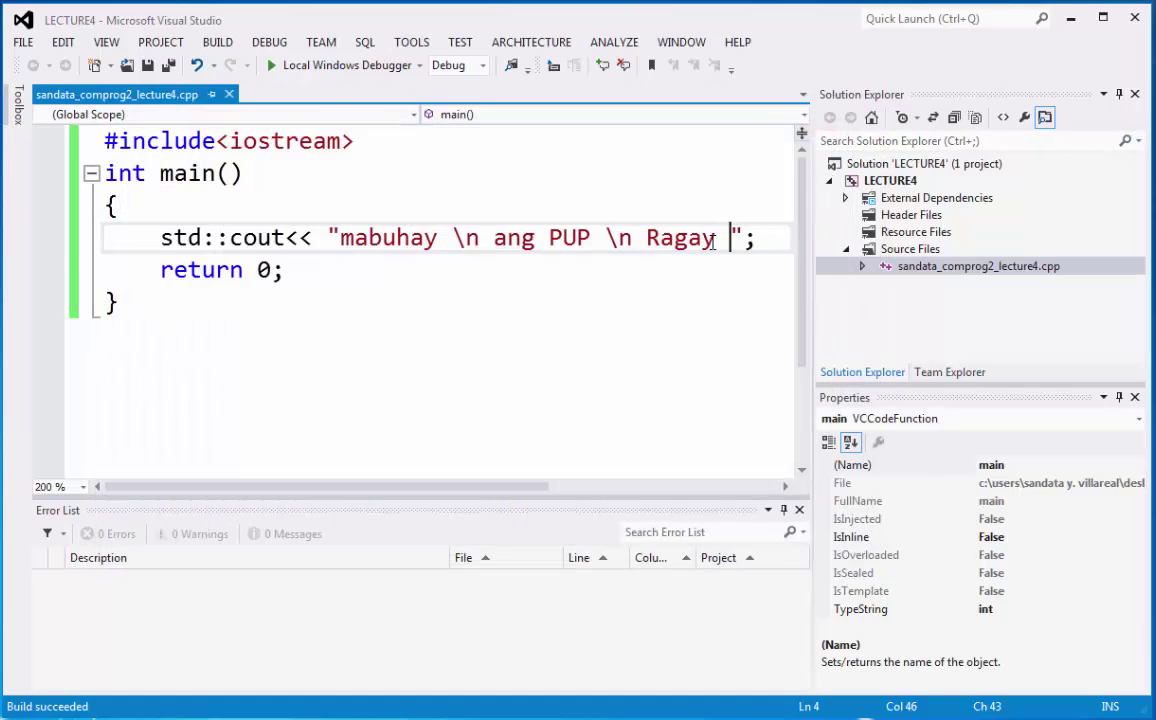
pyautogui.write('\\n')
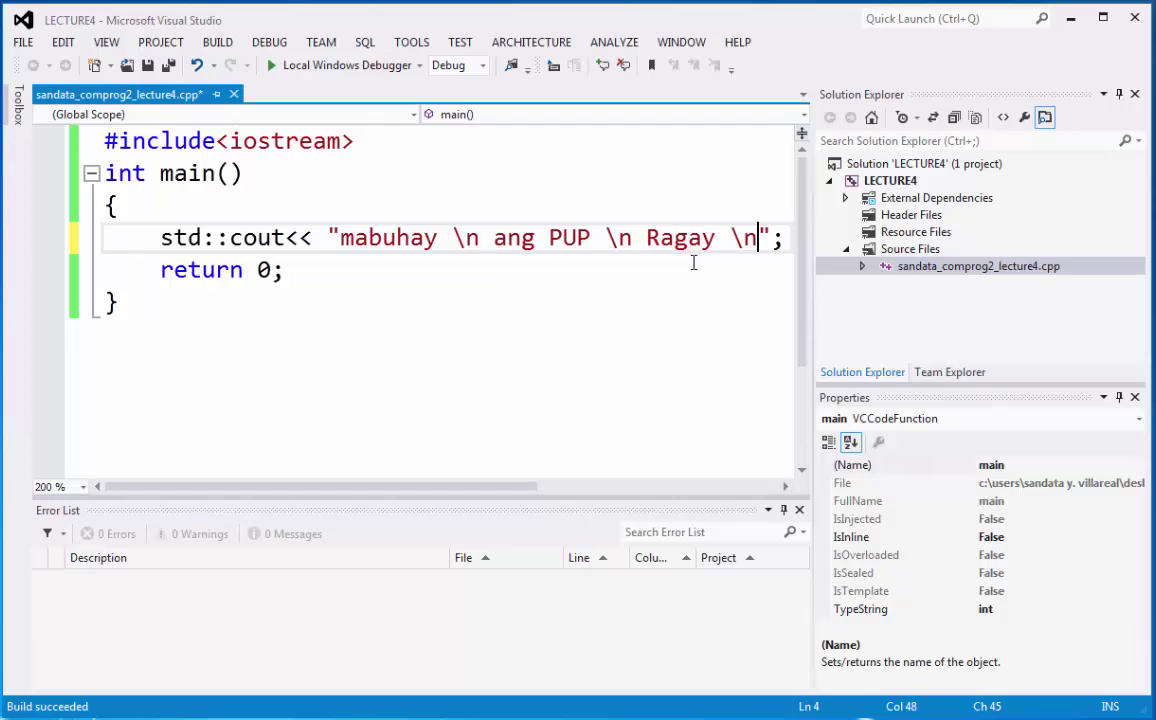
# Add \n after Ragay, rebuild and run, and view the three output lines.
pyautogui.moveTo(648, 238); pyautogui.dragTo(712, 252)
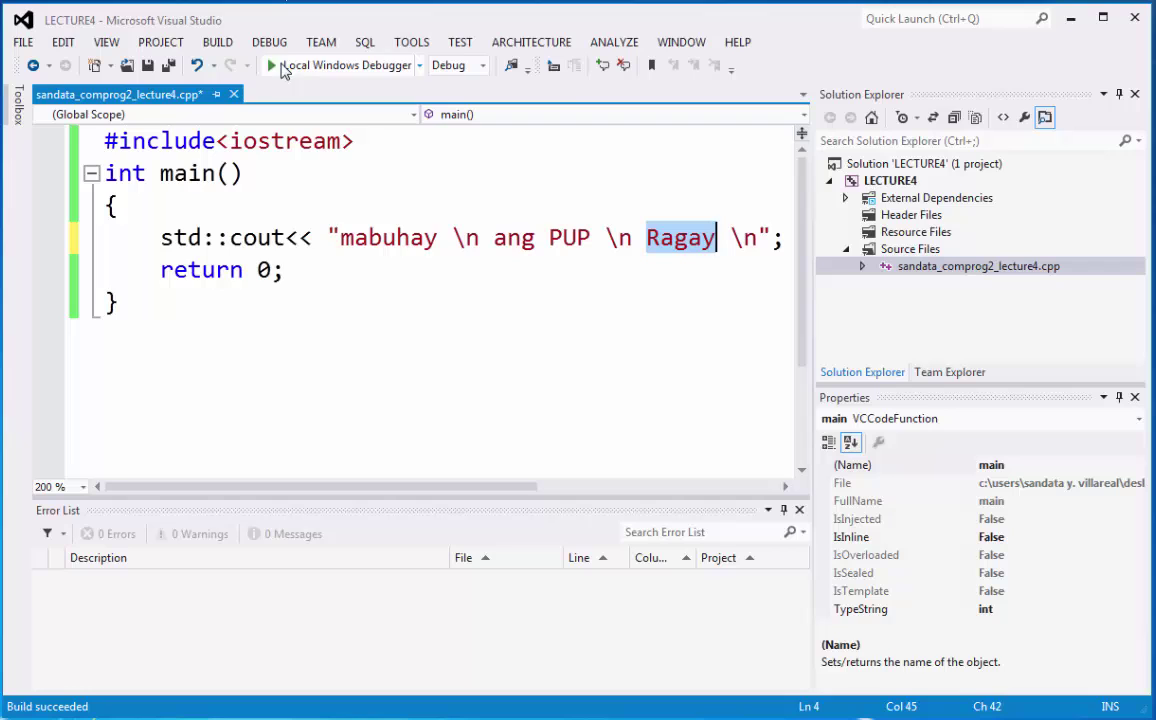
pyautogui.click(269, 42)
pyautogui.click(340, 129)
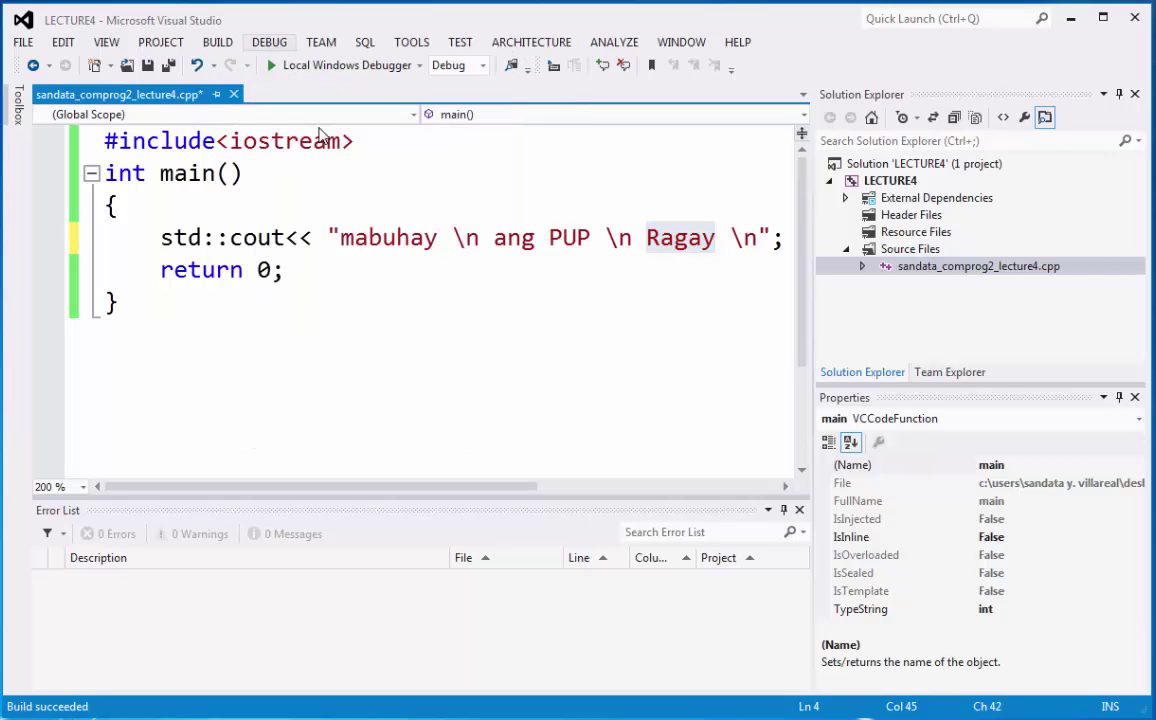
pyautogui.click(487, 461)
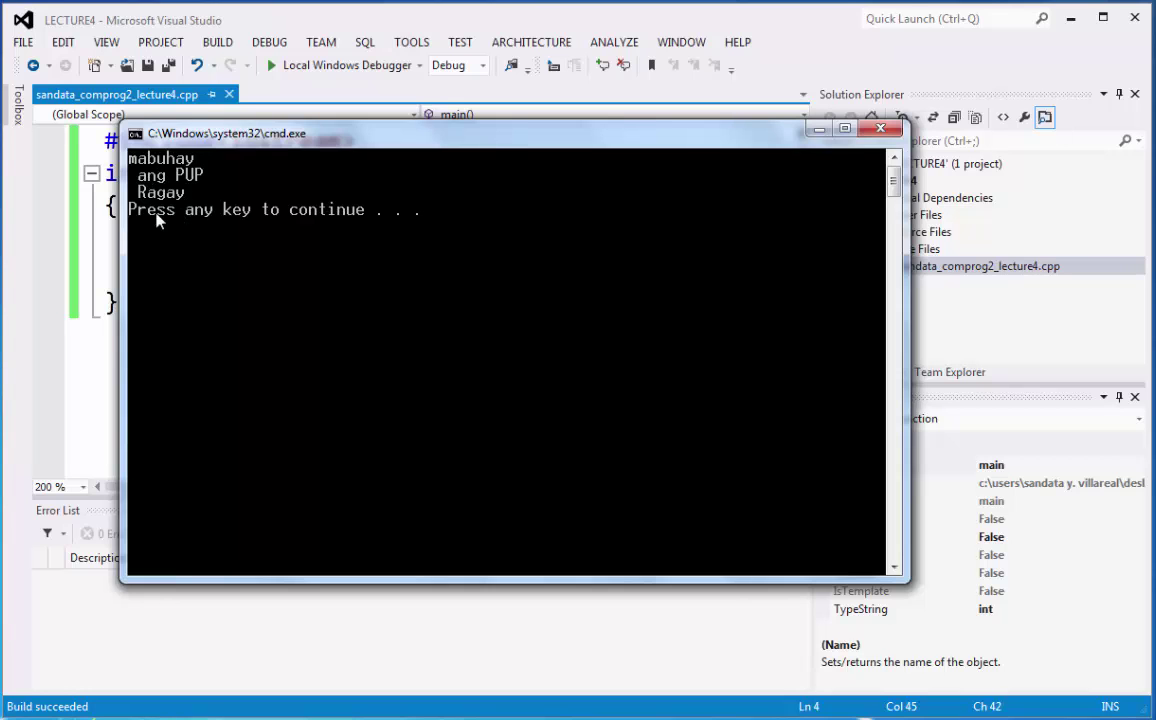
pyautogui.moveTo(349, 133)
pyautogui.mouseDown()
pyautogui.moveTo(561, 200)
pyautogui.moveTo(580, 285)
pyautogui.mouseUp()
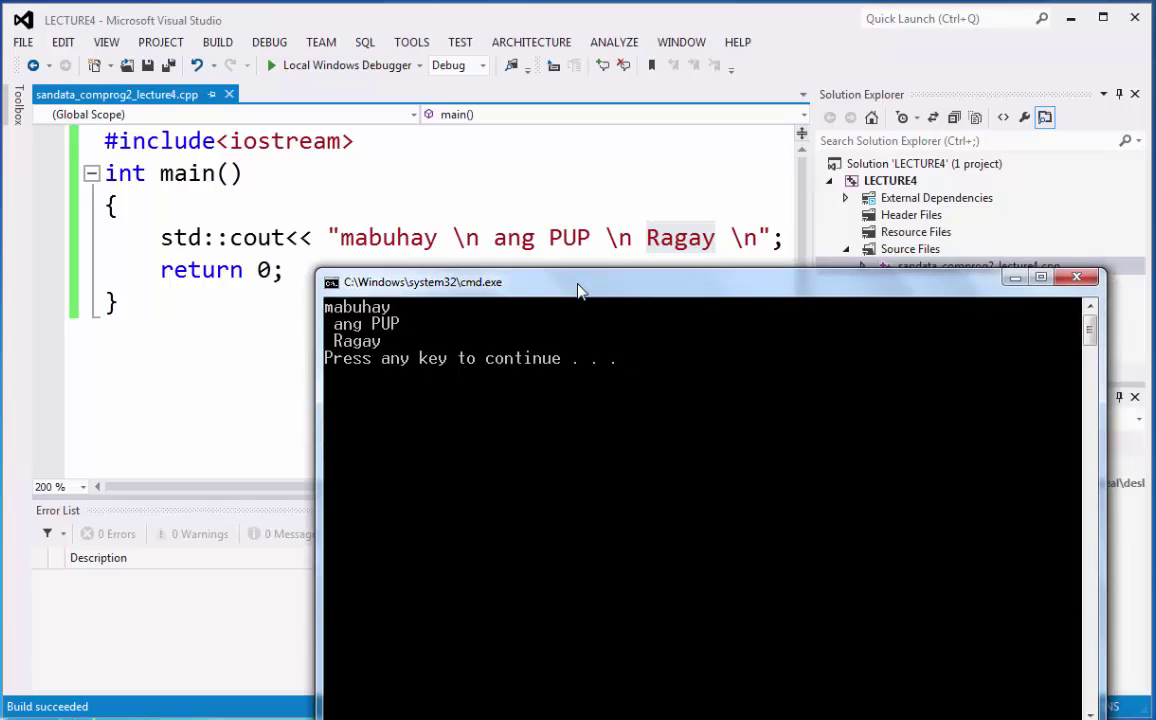